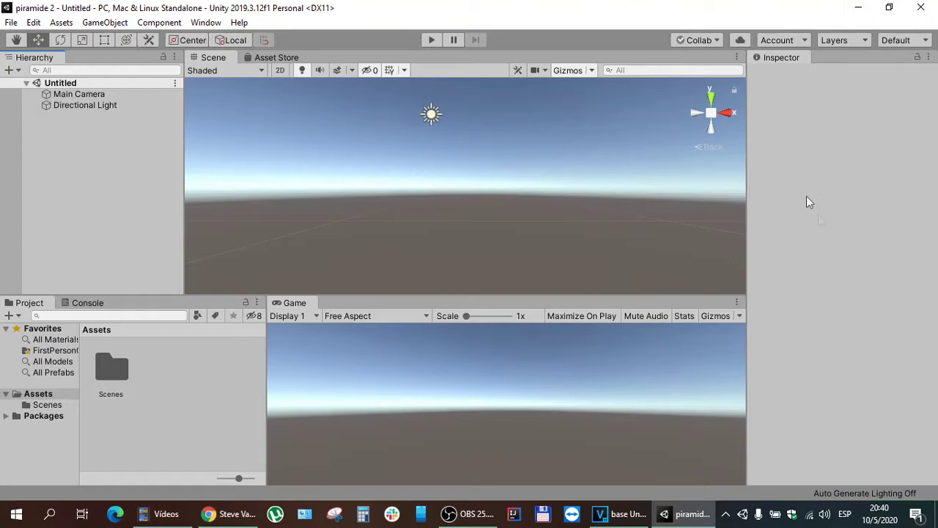
Switch the editor to the Default layout and maximize the window
left_click(905, 46)
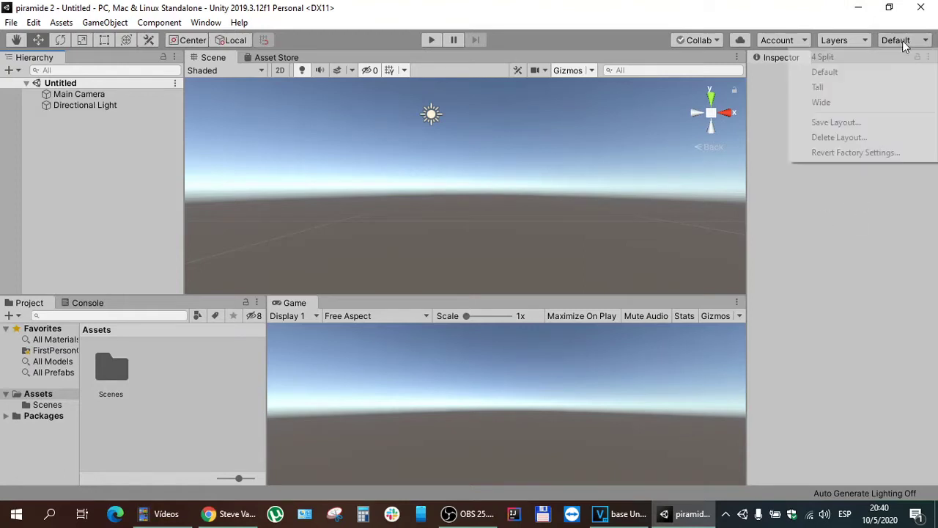
left_click(830, 74)
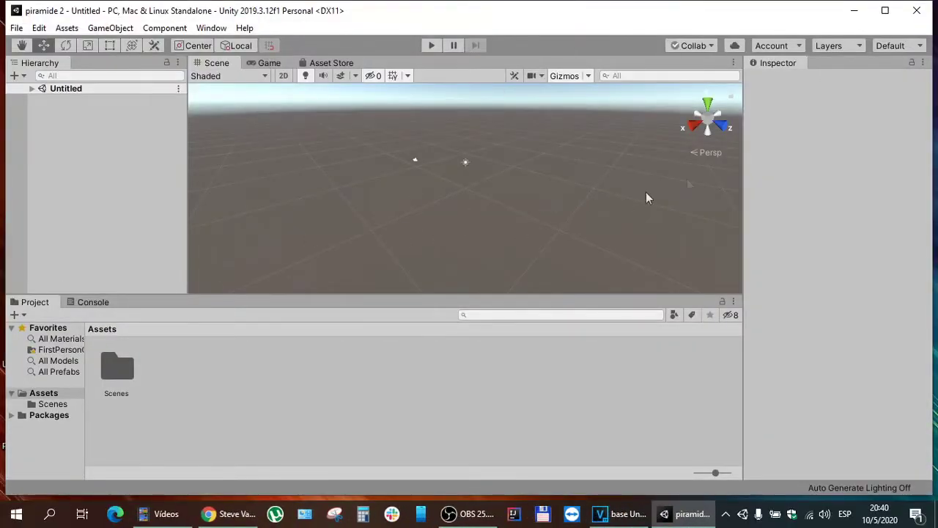
left_click(886, 12)
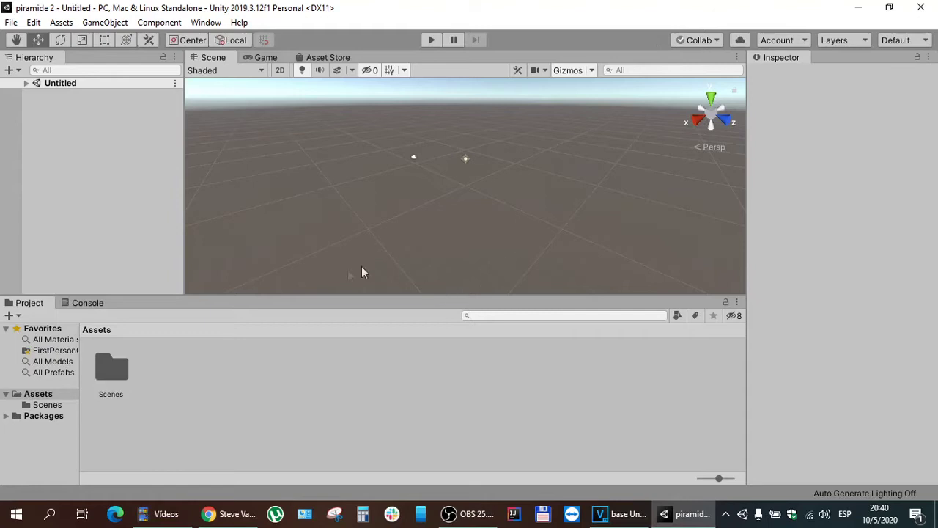
Add a Plane at the origin from GameObject > 3D Object
left_click(110, 26)
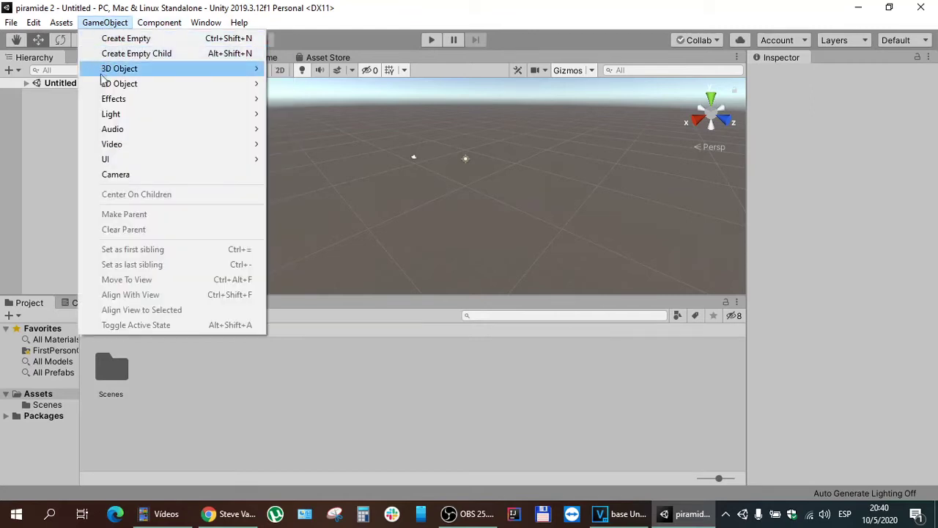
mouse_move(112, 72)
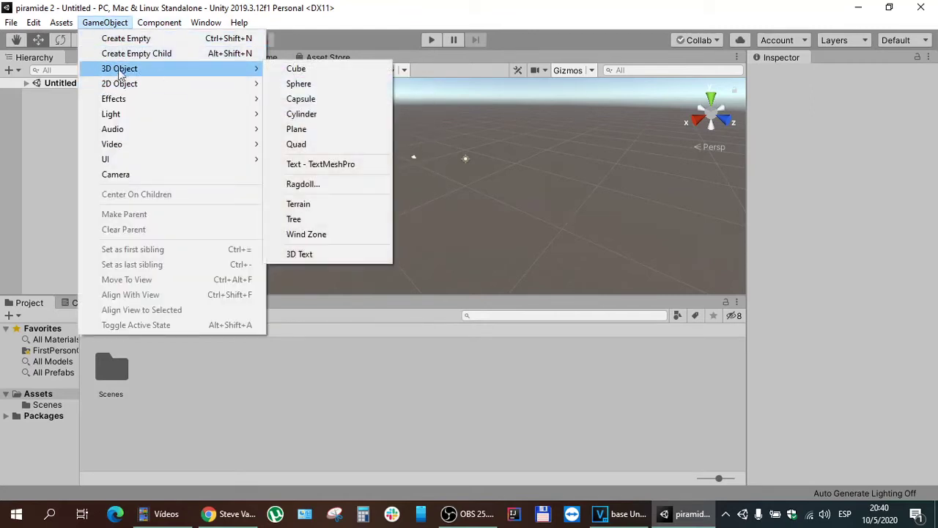
left_click(299, 132)
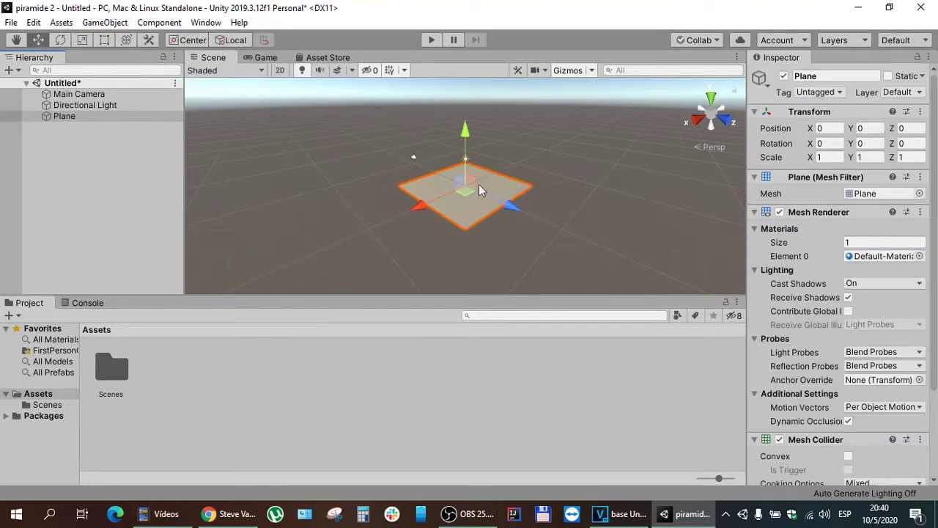
scroll(486, 212, "up", 2)
scroll(486, 213, "up", 1)
scroll(486, 212, "up", 1)
scroll(486, 213, "up", 2)
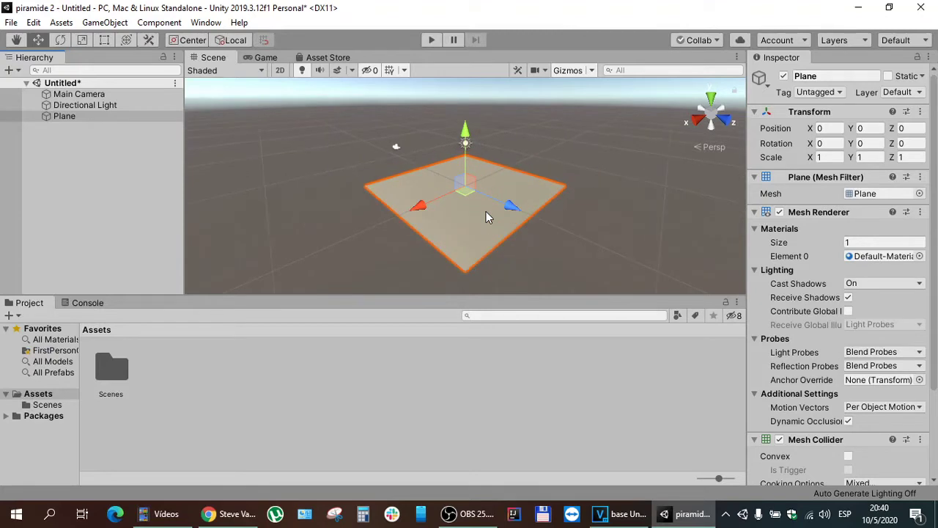
Reopen the GameObject menu and close it without adding a Quad
left_click(112, 23)
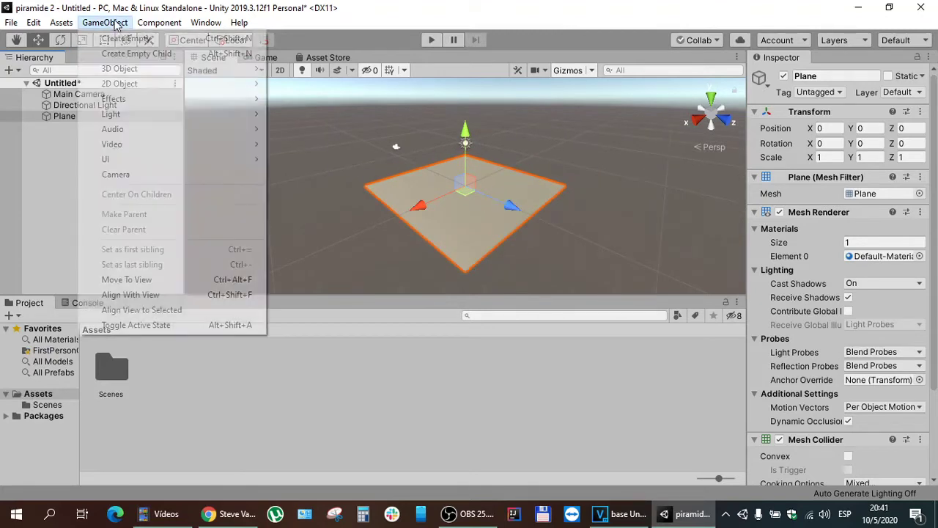
mouse_move(136, 69)
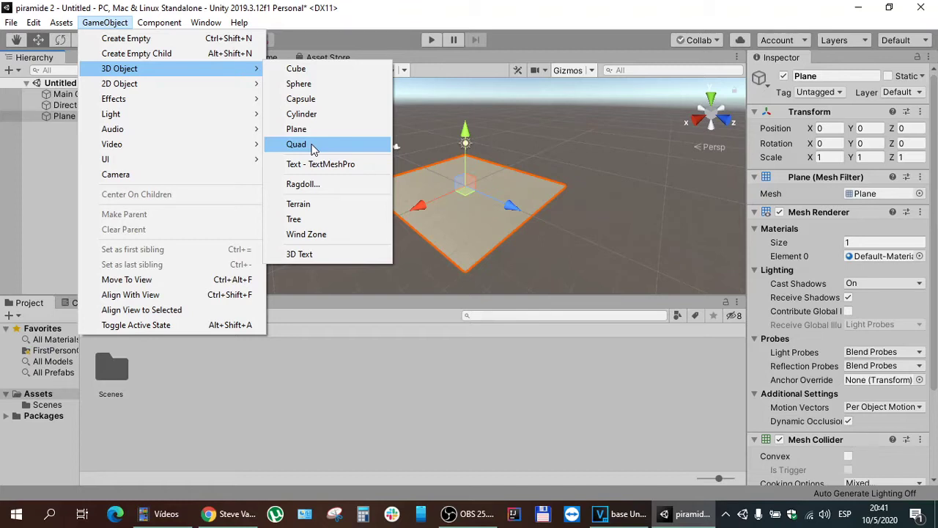
left_click(499, 14)
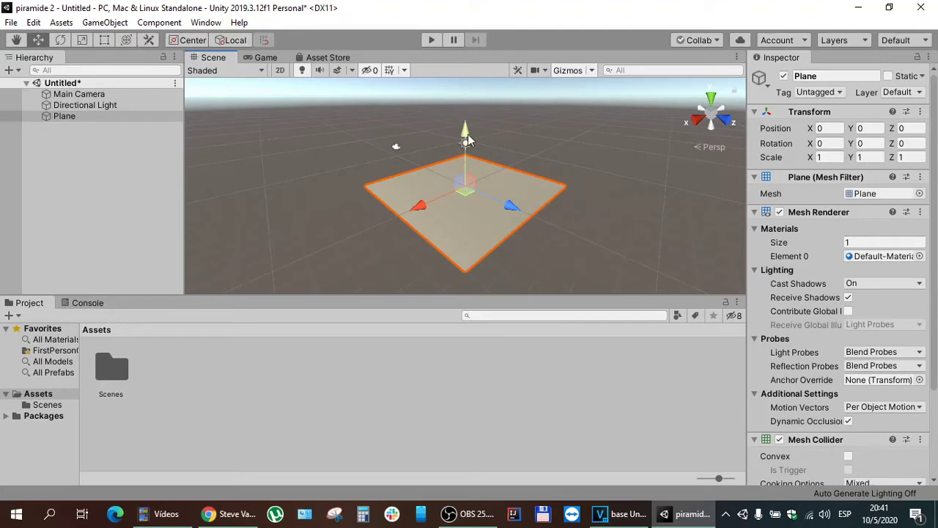
Type 2 into the plane's X, Y and Z scale fields
left_click(828, 156)
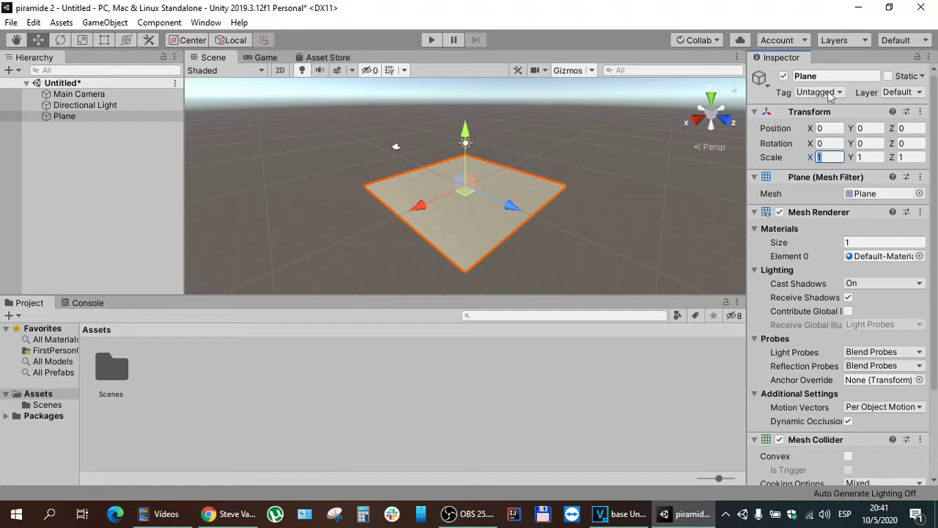
type("2")
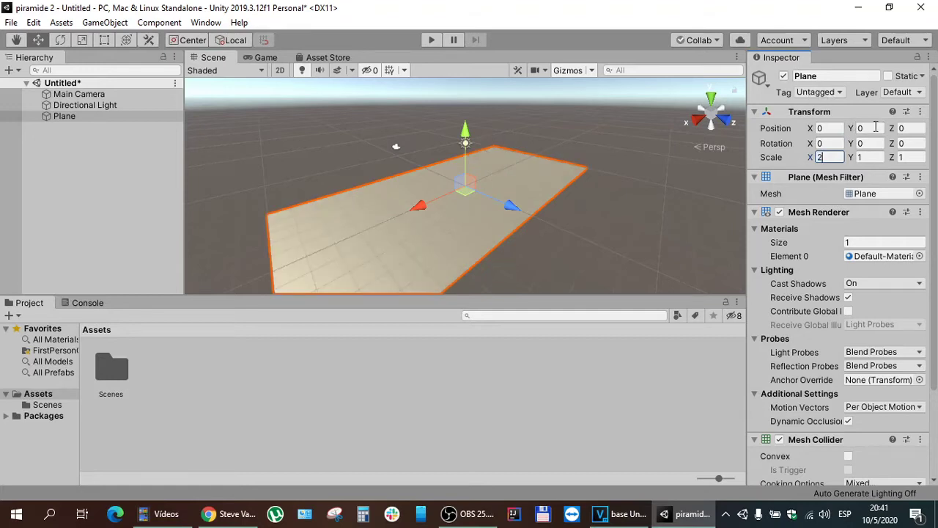
left_click(882, 157)
type("2")
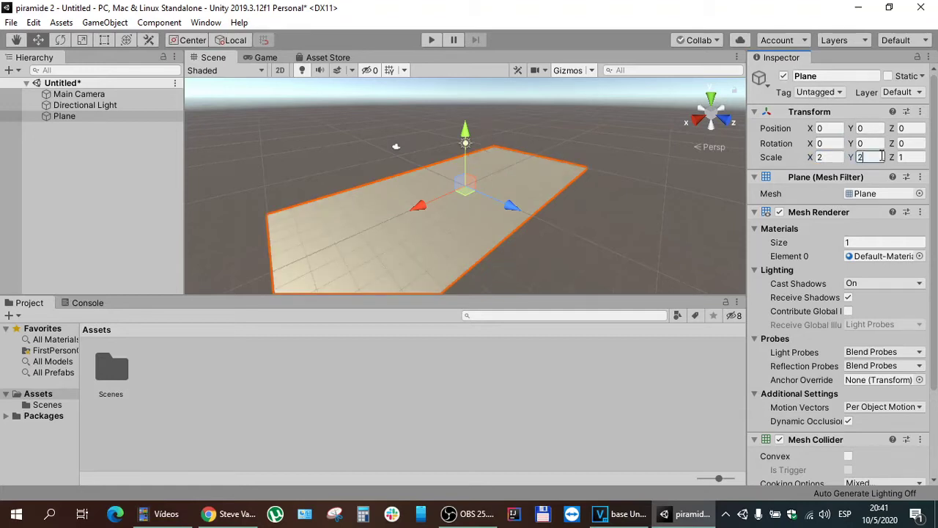
left_click(917, 156)
type("2")
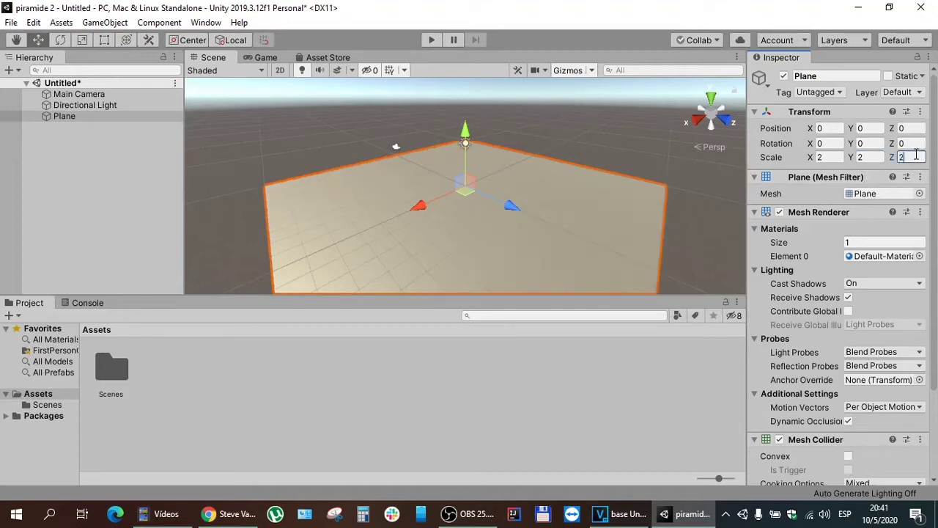
scroll(548, 190, "down", 2)
scroll(502, 171, "down", 1)
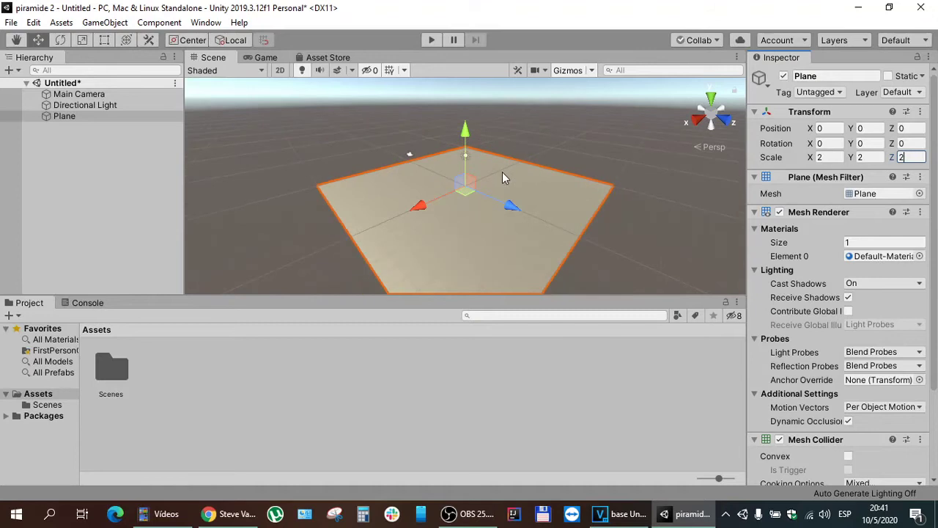
scroll(502, 170, "down", 2)
scroll(503, 168, "down", 2)
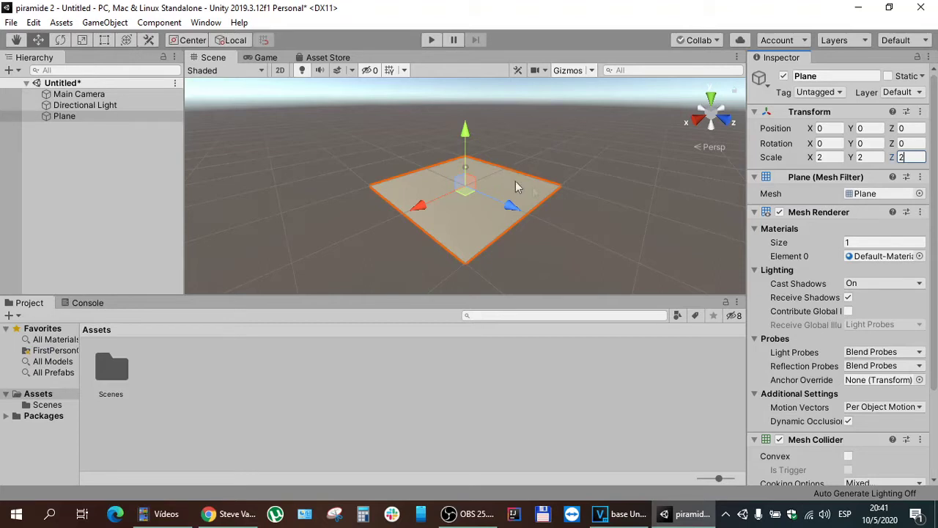
Correct the plane's mistyped Y scale of 200 back to 1
left_click(880, 157)
type("200")
double_click(876, 158)
key("BackSpace")
type("1")
Select the Plane in the Hierarchy
left_click(63, 116)
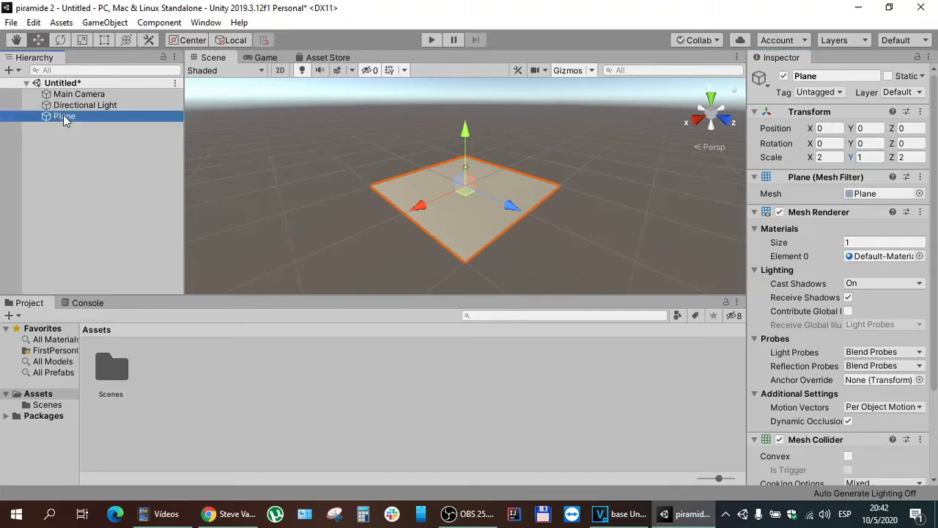
scroll(471, 223, "up", 1)
scroll(471, 223, "up", 2)
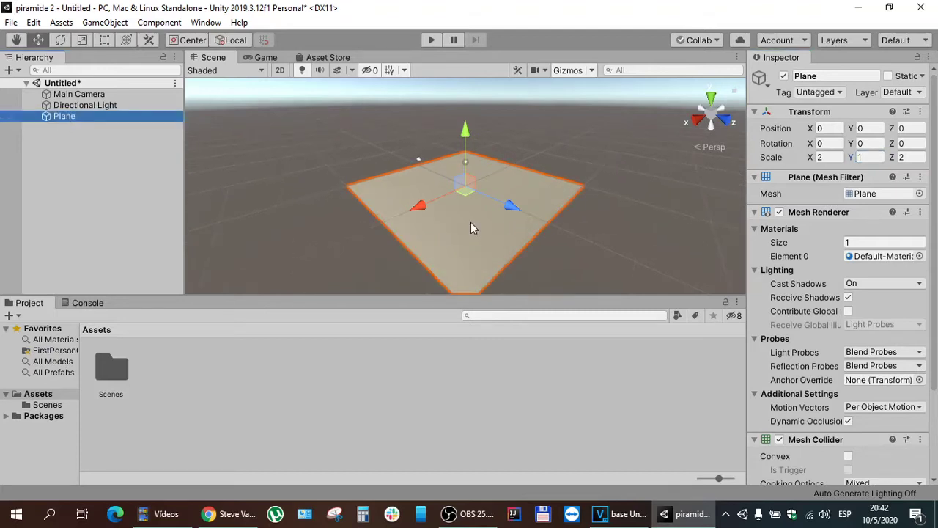
scroll(471, 224, "up", 2)
scroll(472, 223, "up", 2)
scroll(471, 227, "up", 2)
scroll(471, 227, "up", 2)
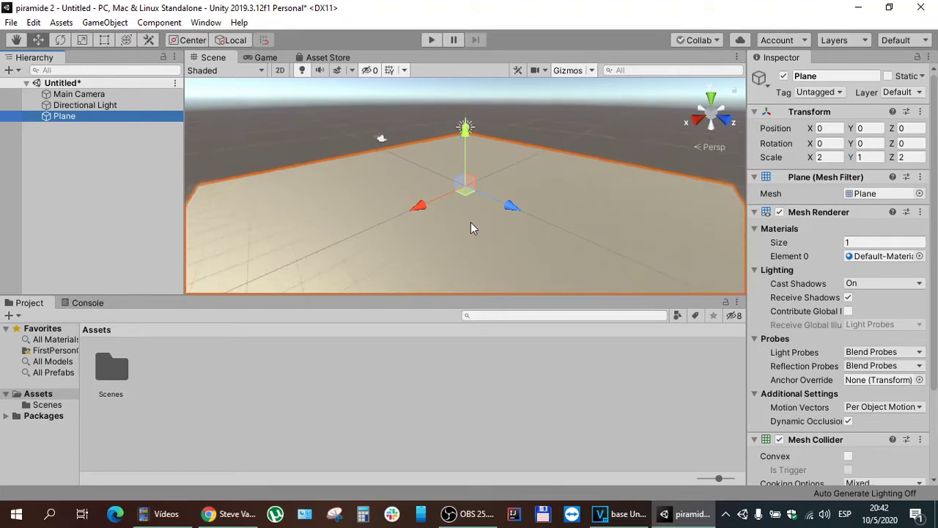
scroll(471, 227, "up", 1)
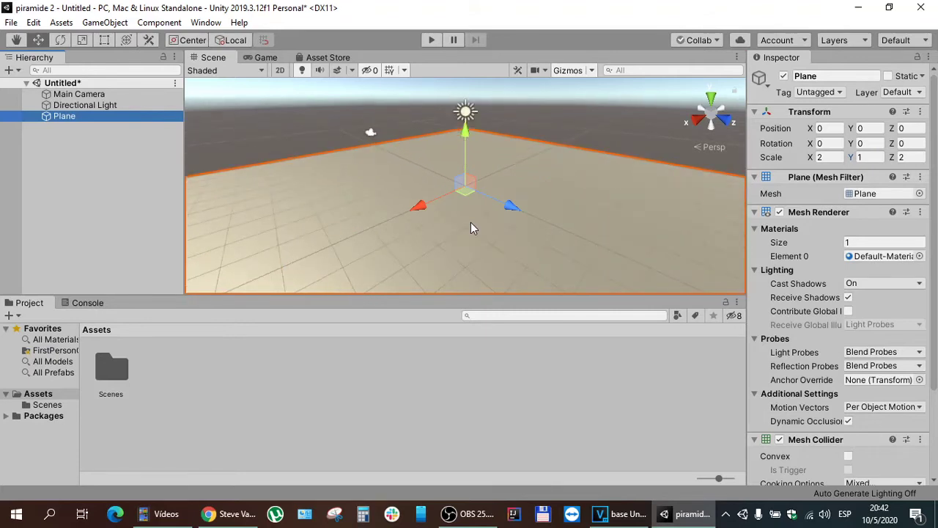
Add a Cube, then drag it up to 1.69 and along Z to 5.49
left_click(103, 26)
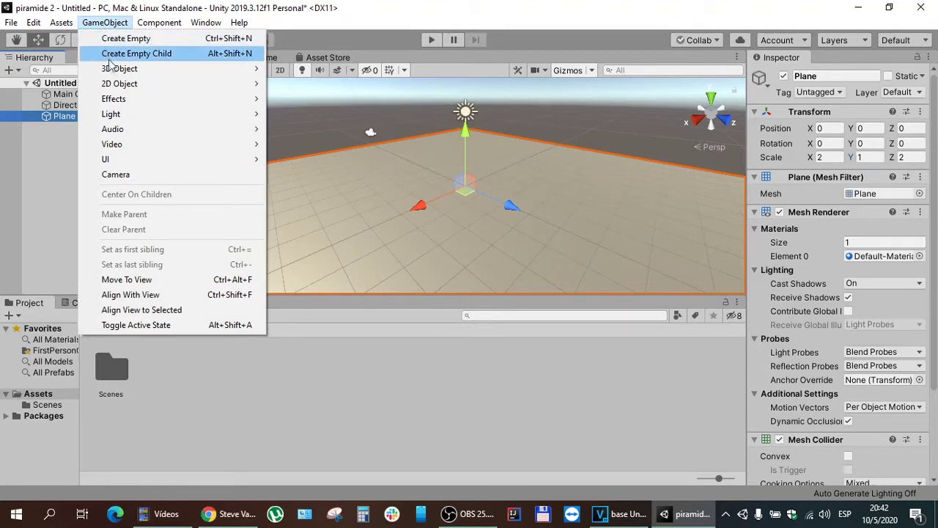
mouse_move(116, 70)
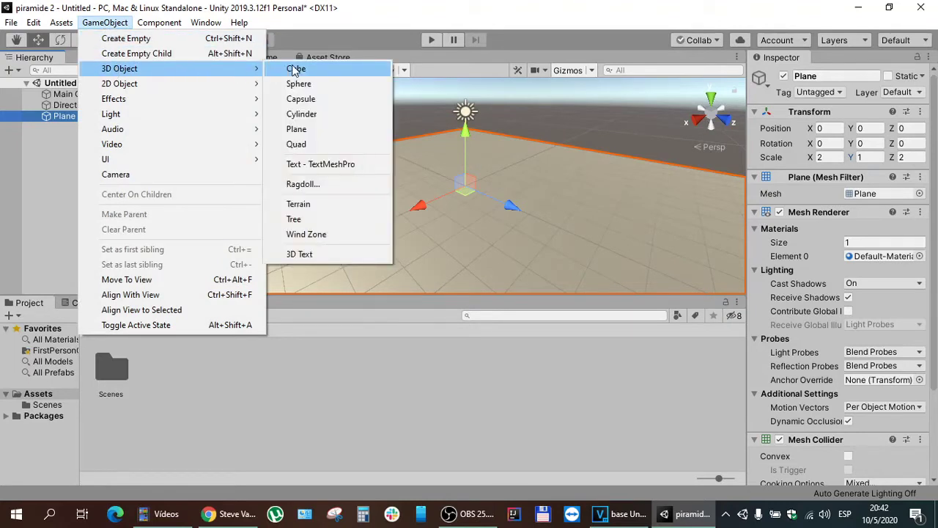
left_click(294, 70)
left_click(821, 128)
key("Return")
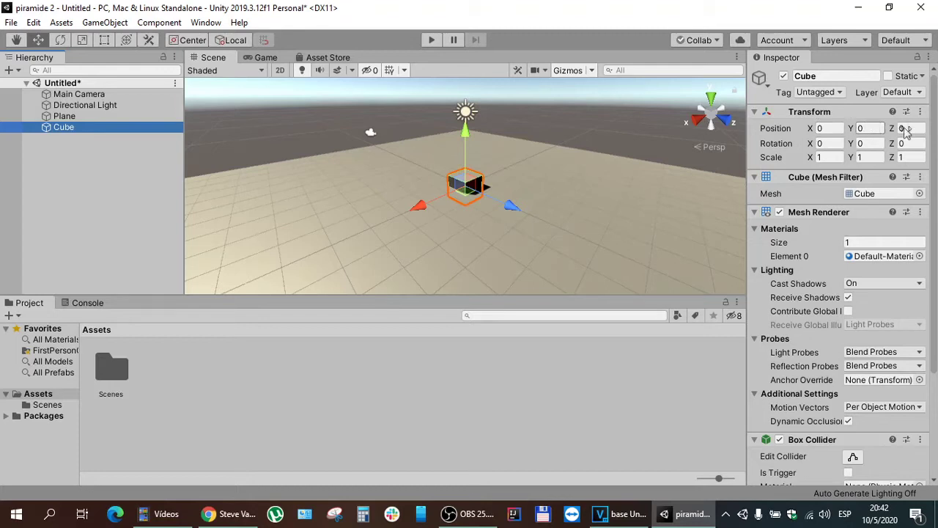
left_click_drag(466, 139, 480, 110)
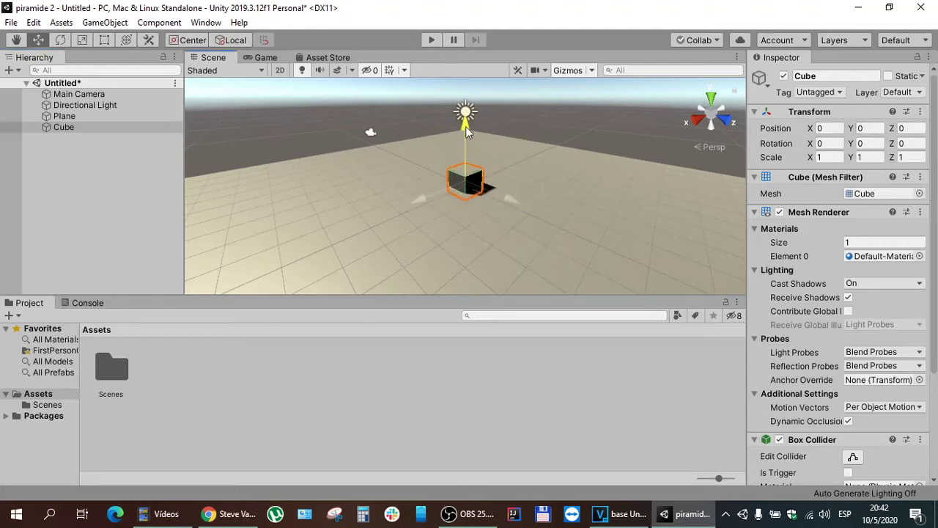
left_click_drag(509, 160, 599, 184)
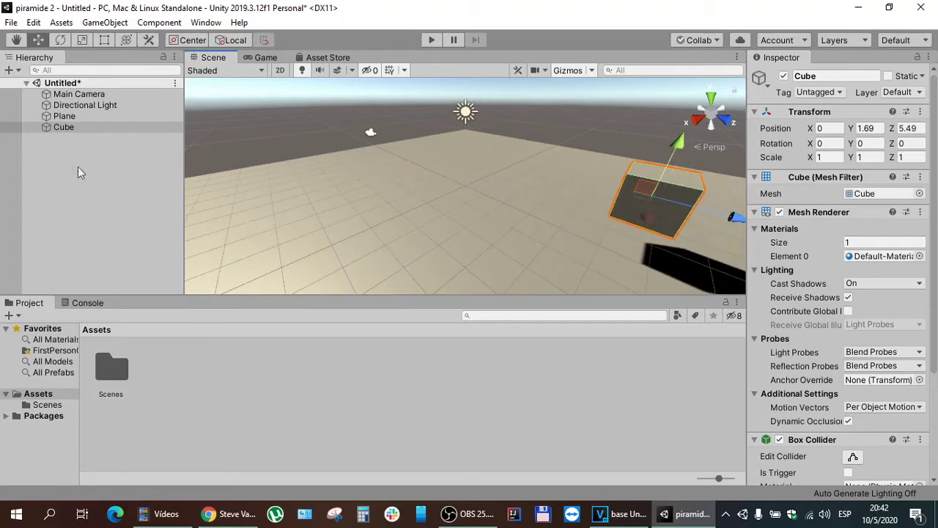
Reset the cube's Transform to the origin and raise it to Y 1.14
left_click(64, 127)
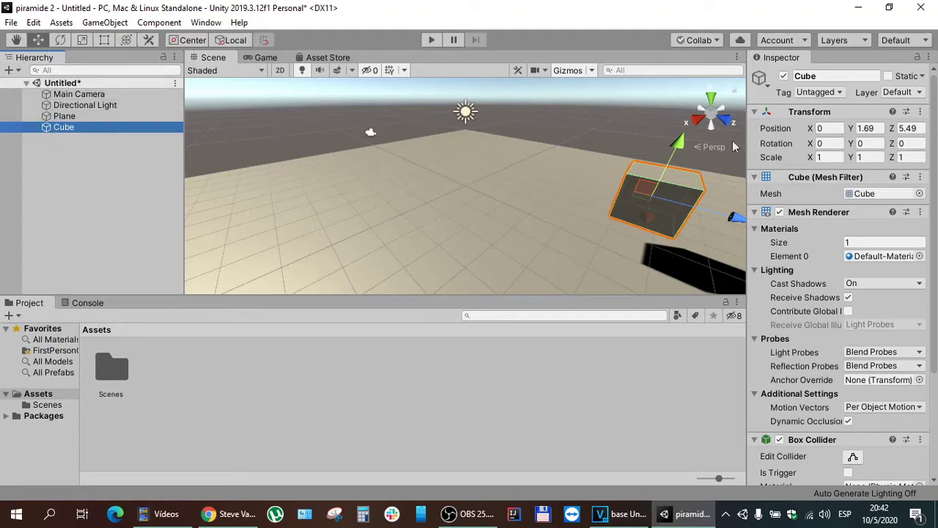
left_click(918, 113)
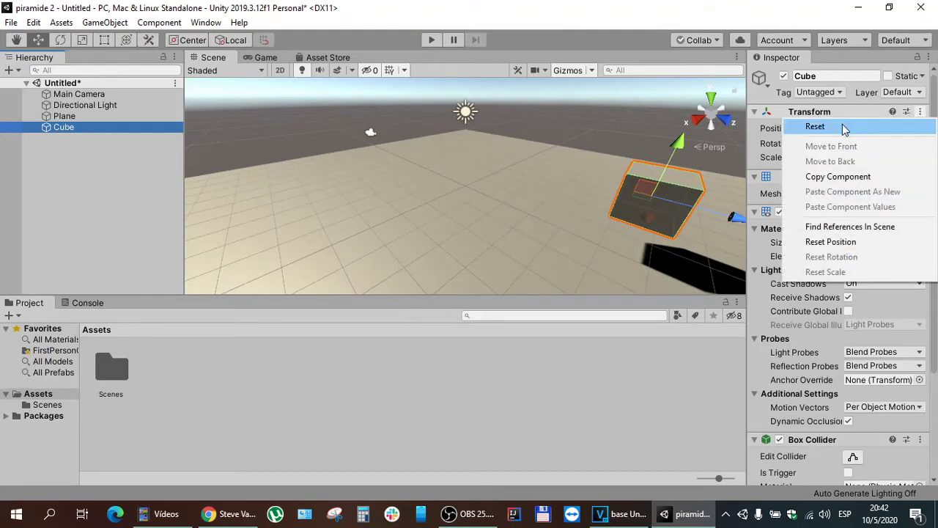
left_click(845, 129)
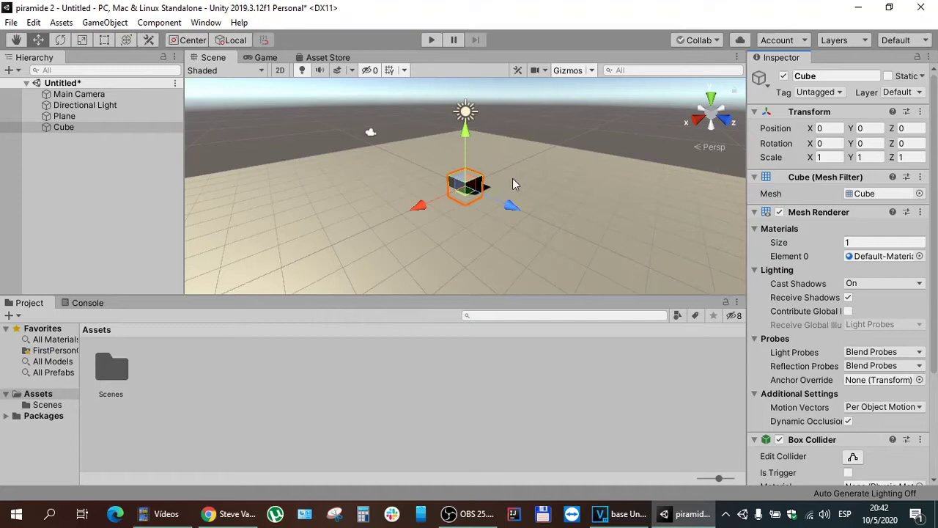
mouse_move(466, 132)
left_mouse_down()
mouse_move(473, 117)
mouse_move(465, 106)
left_mouse_up()
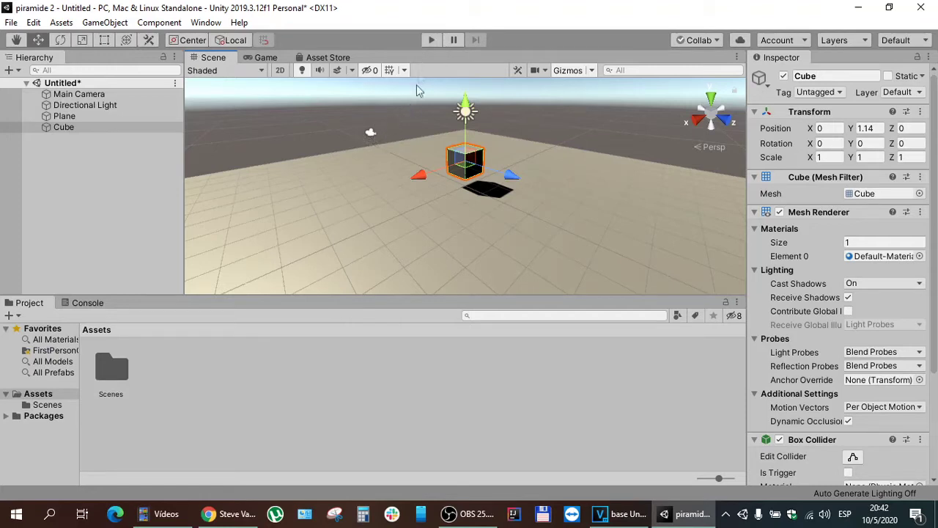
left_click(432, 40)
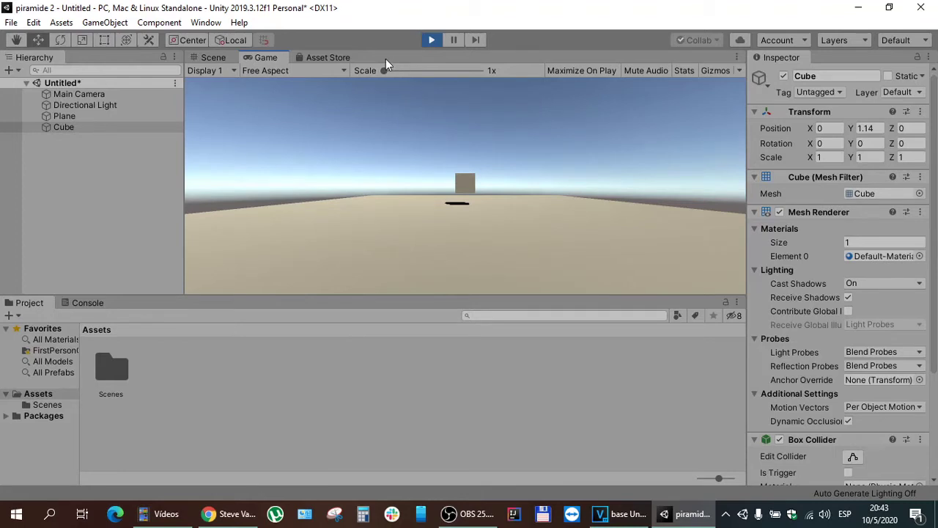
left_click(431, 39)
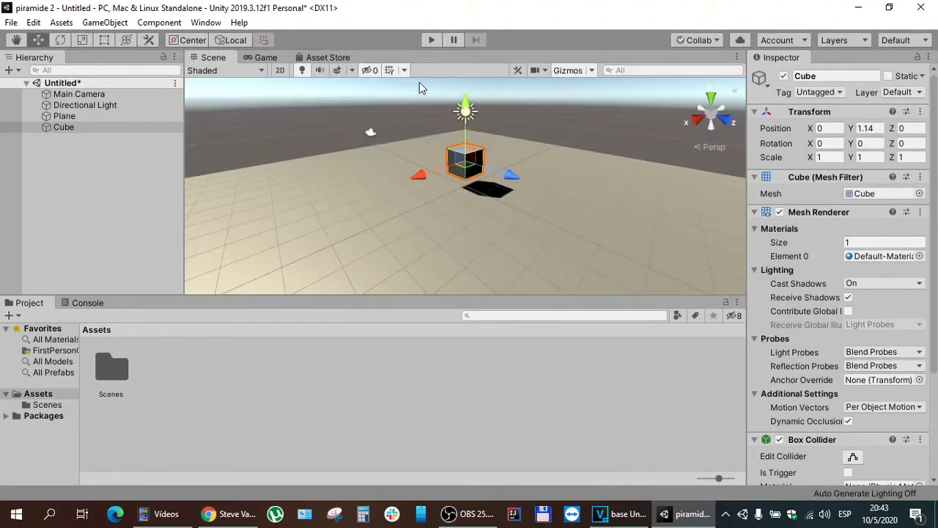
left_click(62, 129)
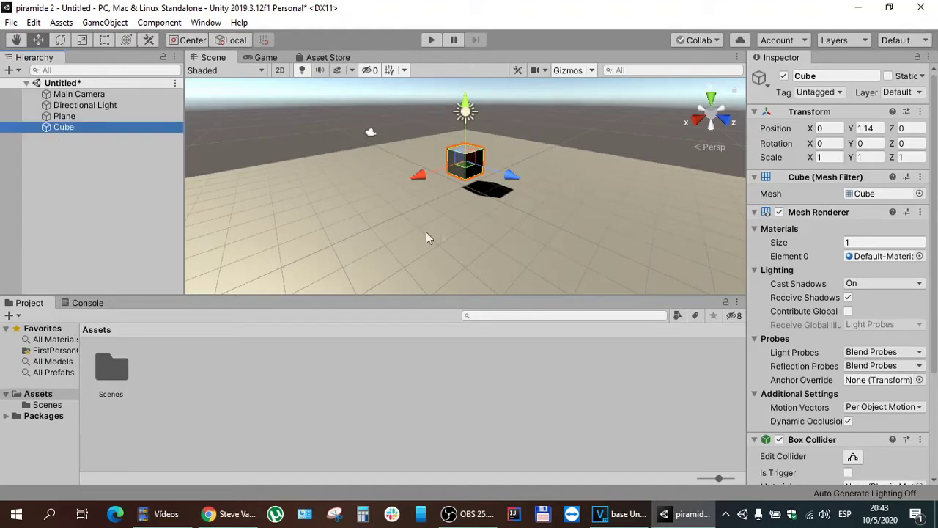
Add a Rigidbody to the cube via an Add Component search for 'rigid', then press Play
left_click_drag(935, 206, 937, 301)
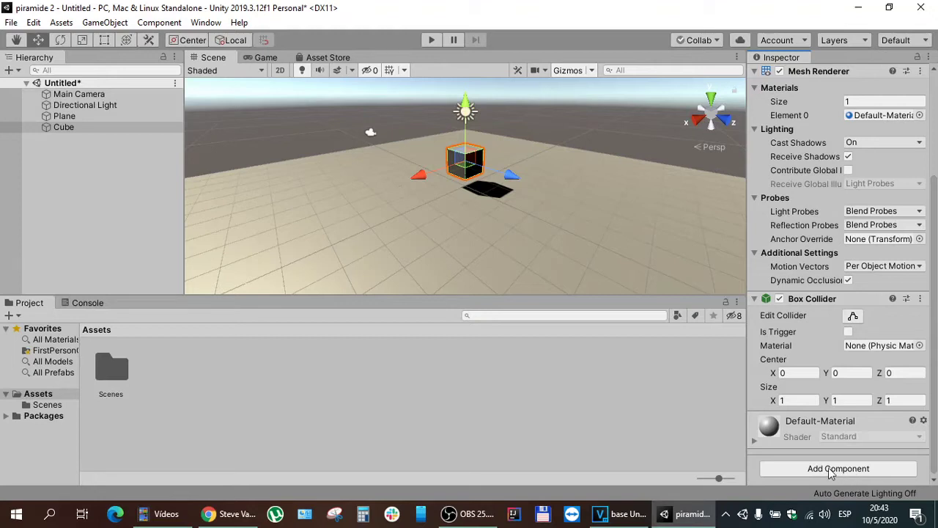
left_click(831, 470)
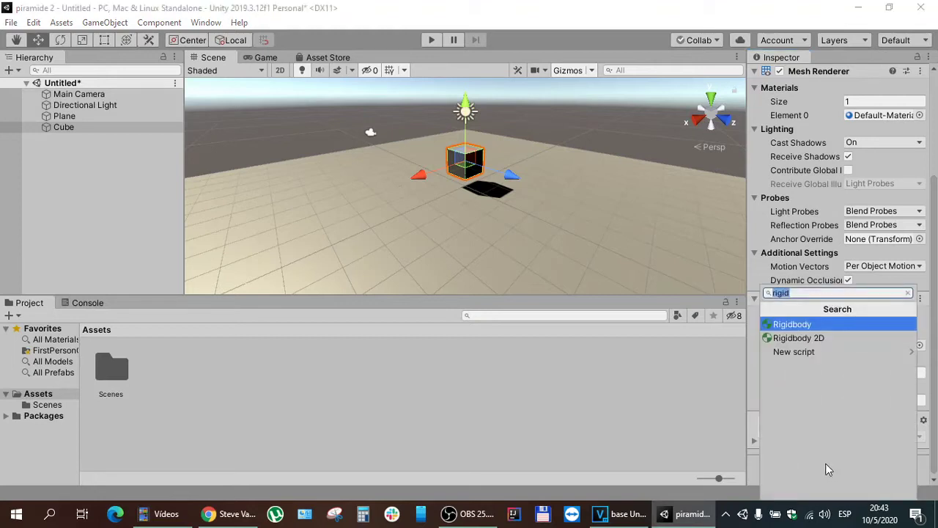
type("rigid")
left_click(798, 325)
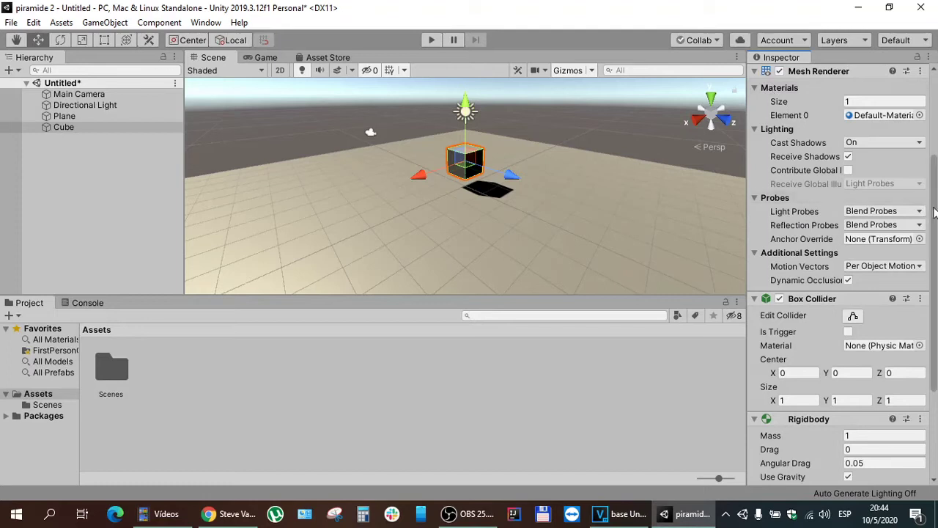
left_click_drag(935, 212, 931, 303)
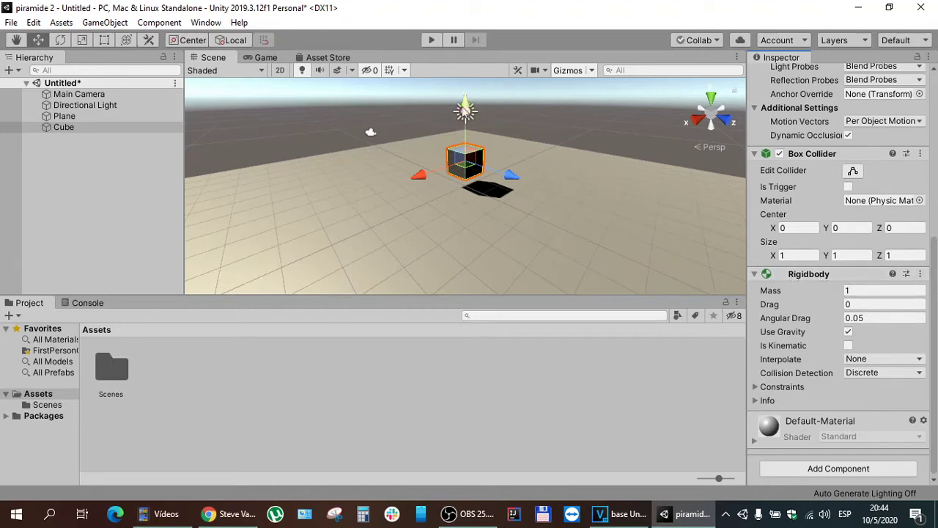
left_click(432, 40)
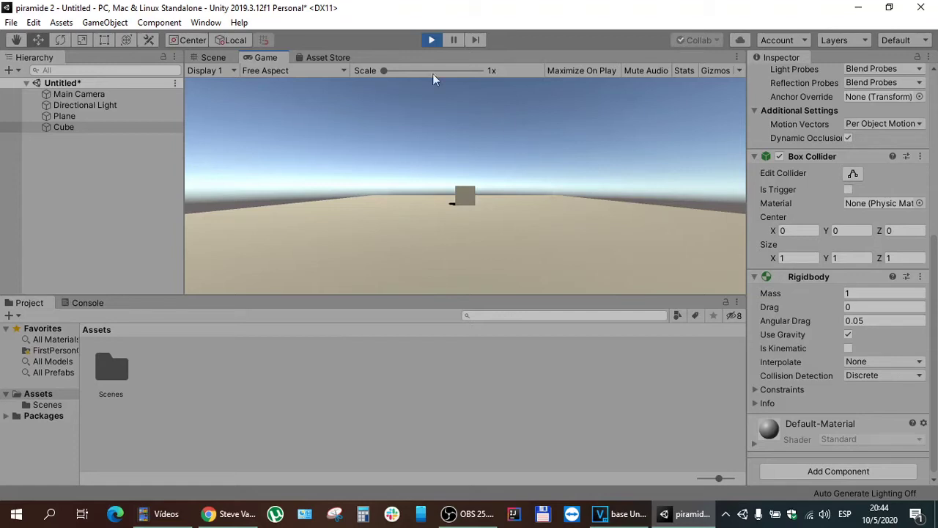
Exit Play mode, close the GameObject menu unused, and open the Edit menu
left_click(432, 40)
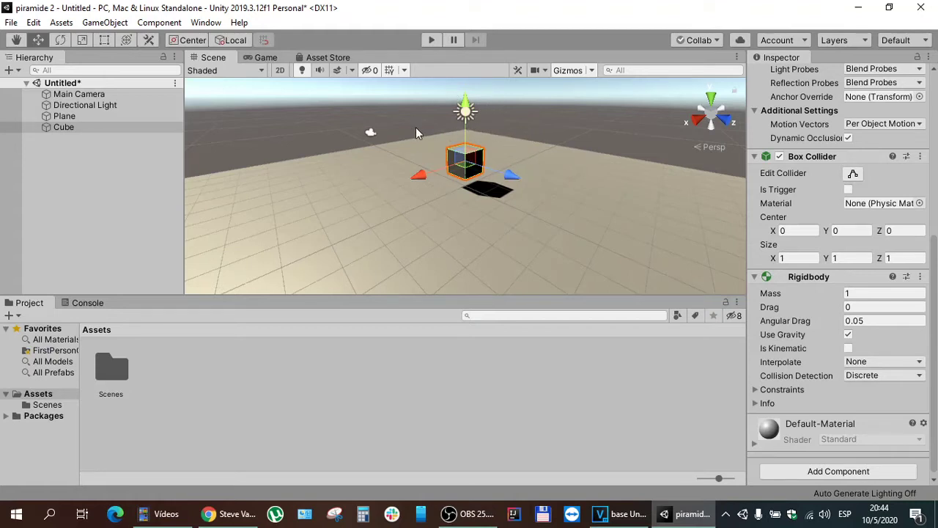
left_click(107, 24)
mouse_move(120, 70)
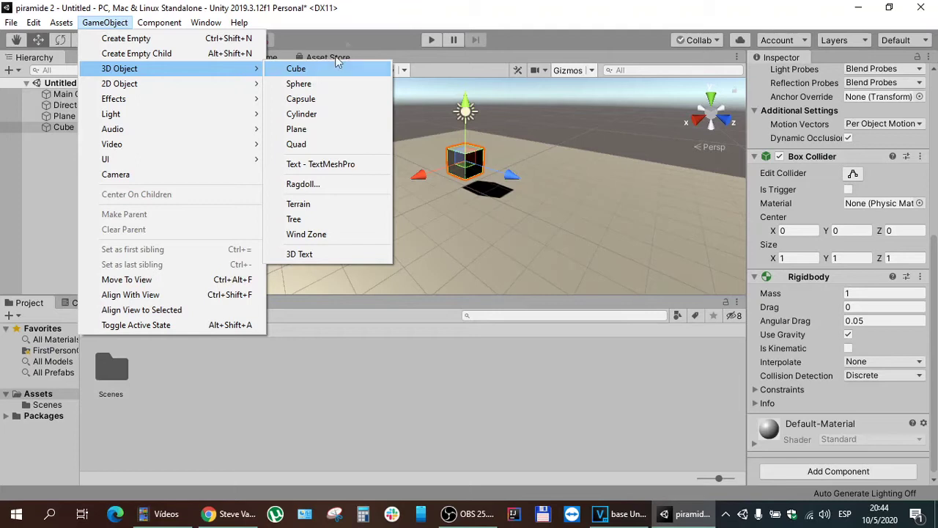
left_click(359, 13)
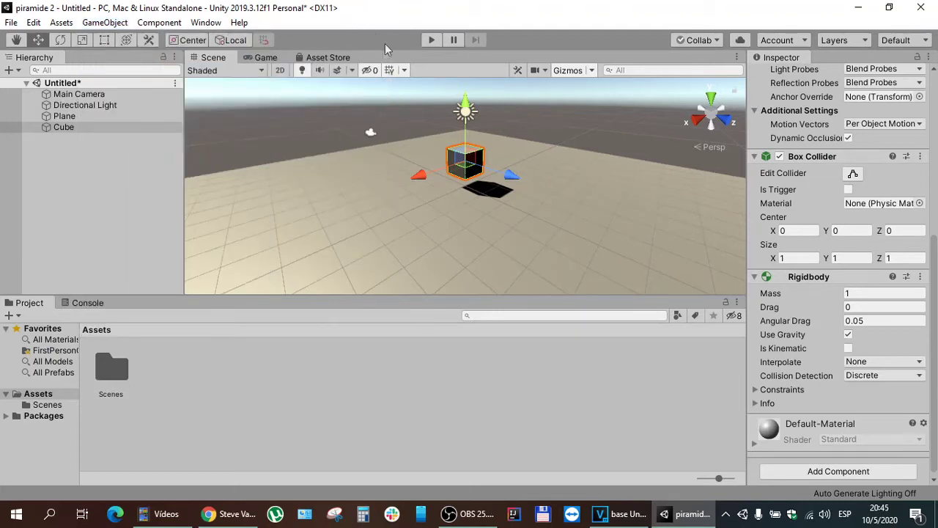
left_click(34, 23)
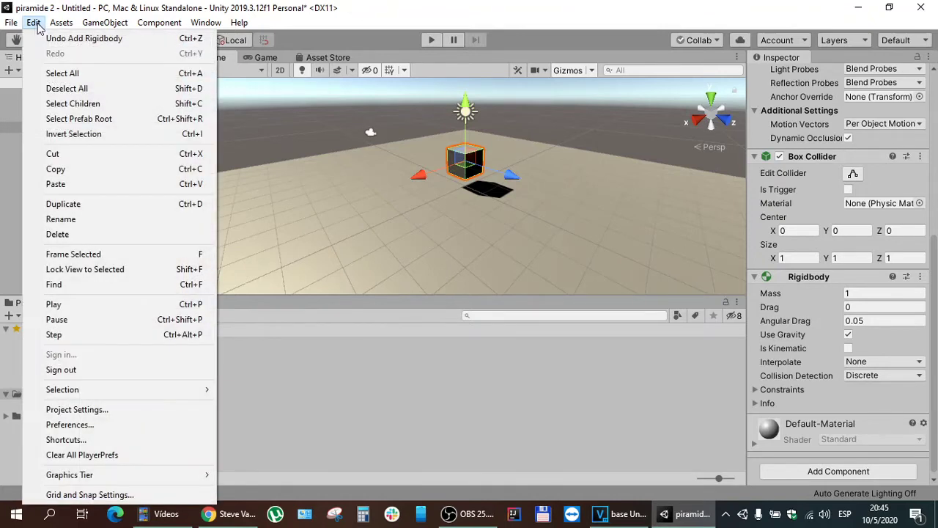
Select Cube, then use Edit > Copy and Edit > Paste to create Cube (1)
left_click(53, 172)
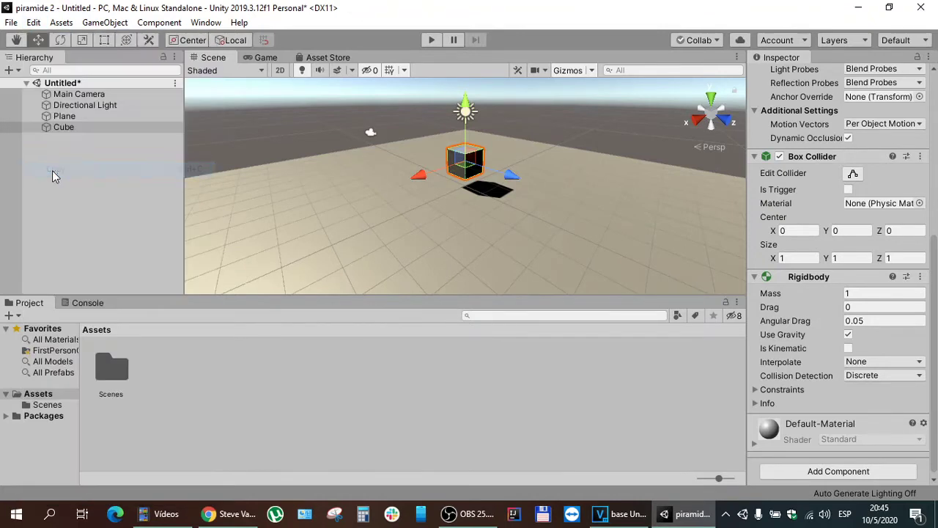
left_click(34, 22)
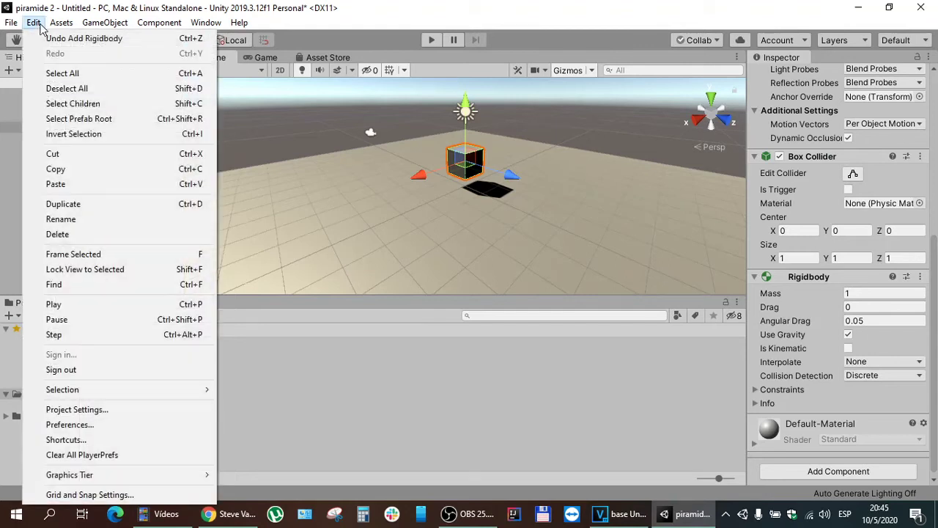
left_click(65, 186)
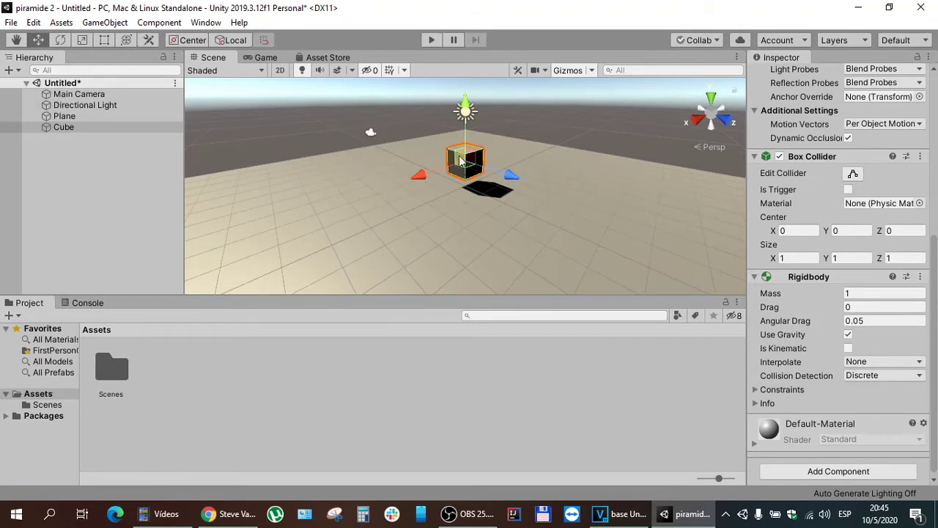
left_click(104, 128)
left_click(34, 23)
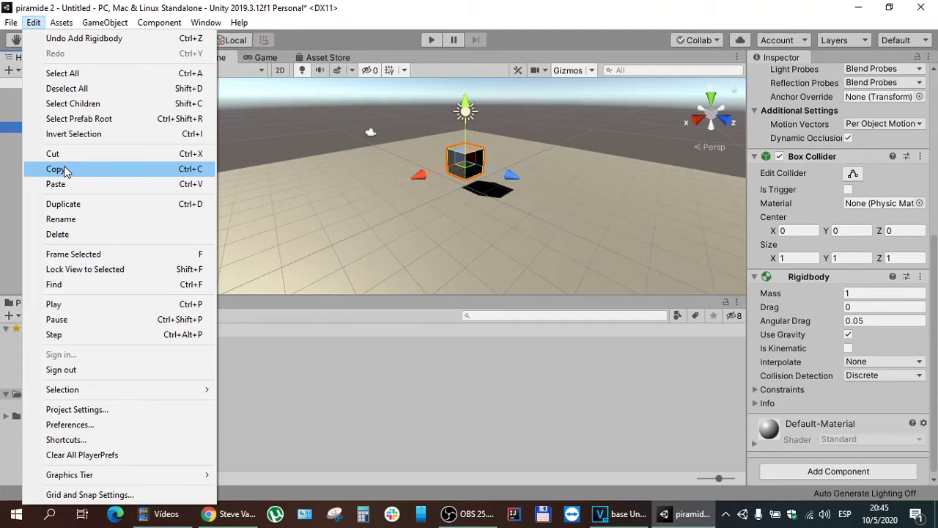
left_click(64, 170)
left_click(33, 23)
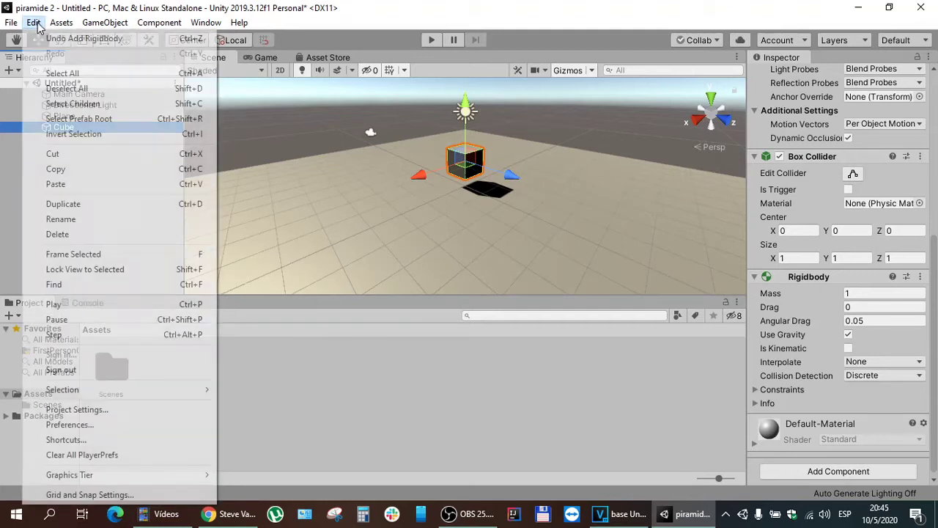
left_click(53, 186)
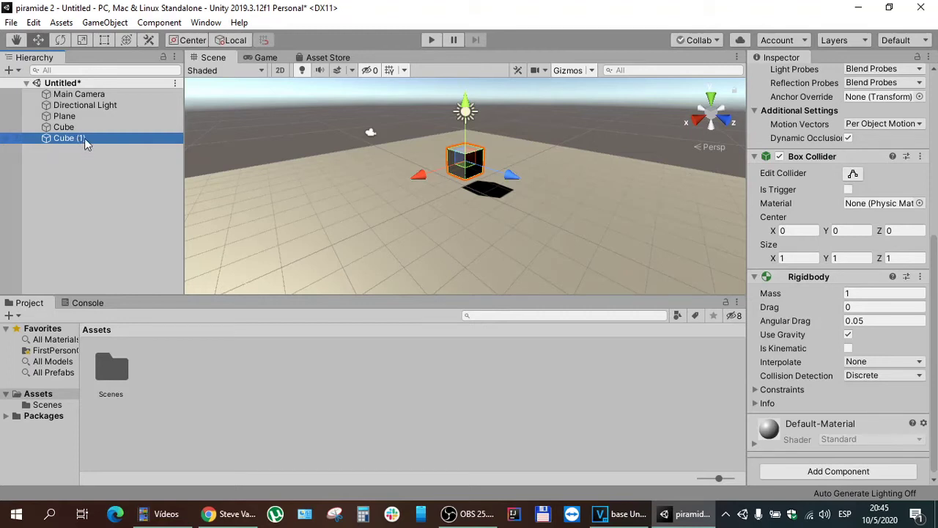
Slide Cube (1) out beside the original cube and select it in the Scene view
left_click_drag(510, 176, 531, 180)
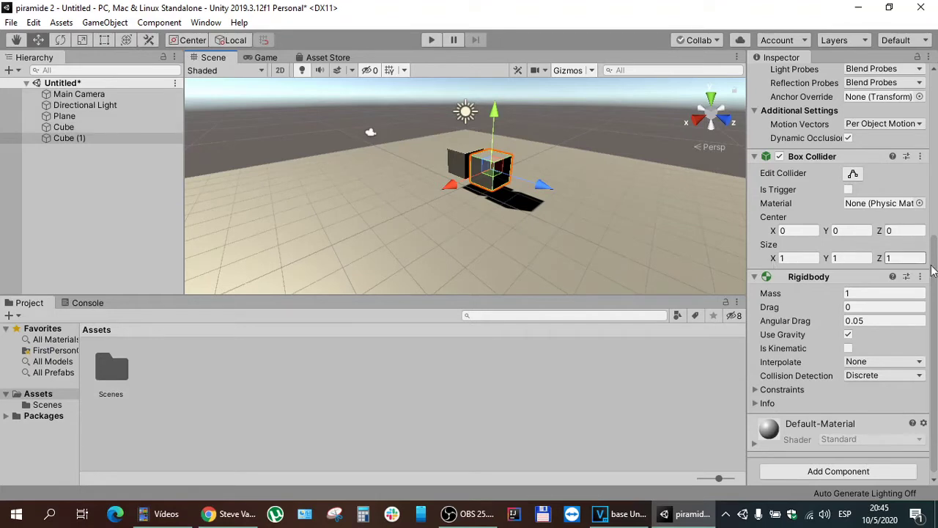
scroll(935, 274, "down", 1)
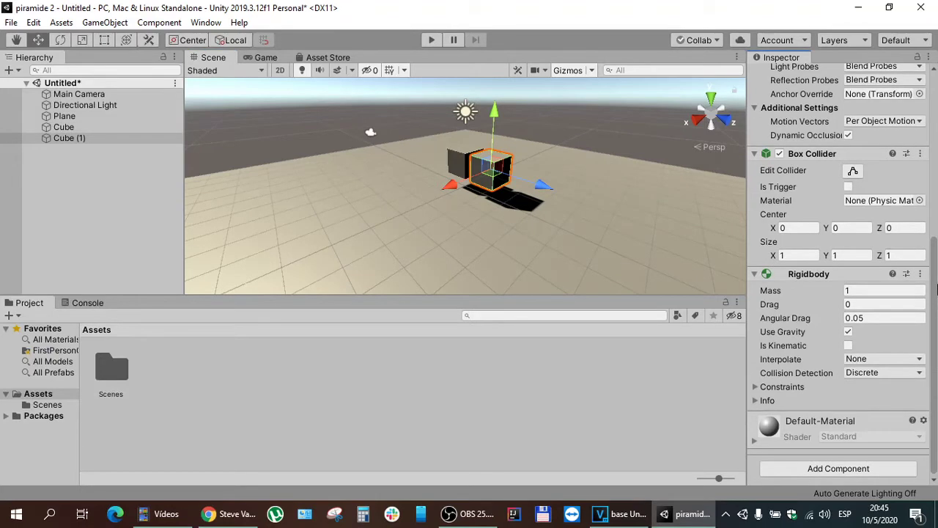
scroll(937, 289, "up", 1)
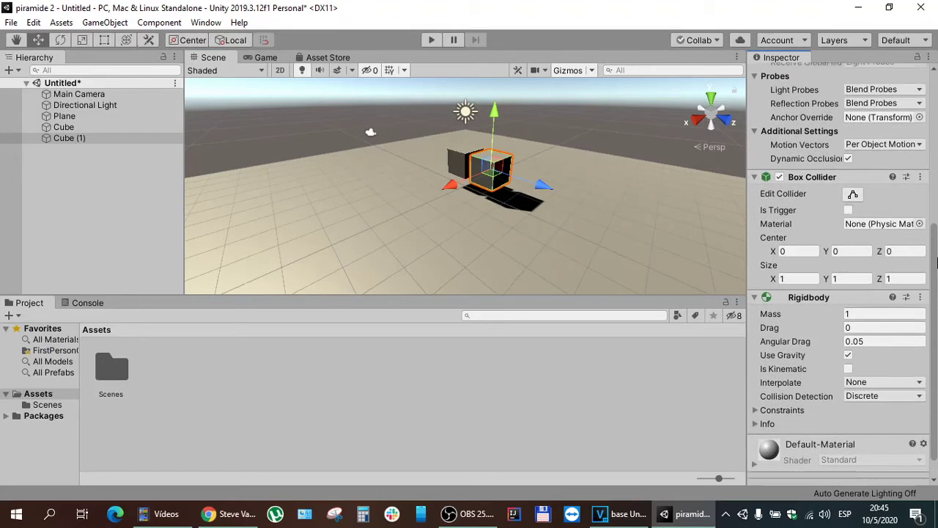
left_click(455, 167)
left_click(494, 161)
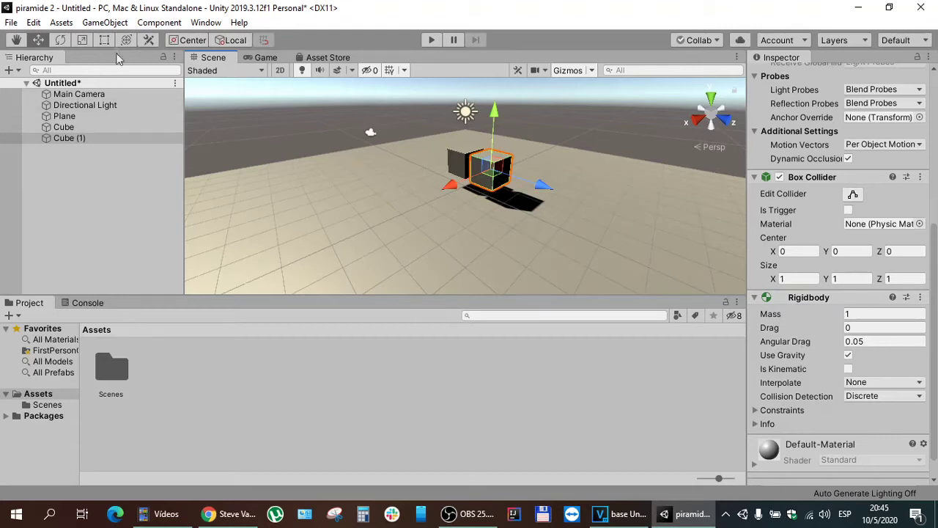
left_click(108, 25)
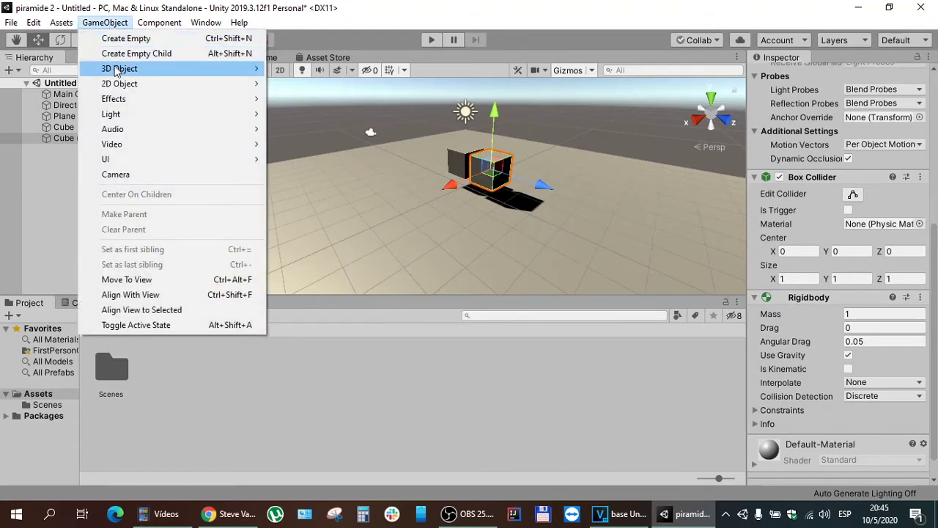
Add a third cube, Cube (2), and drag it beside the other cubes
mouse_move(117, 70)
left_click(296, 68)
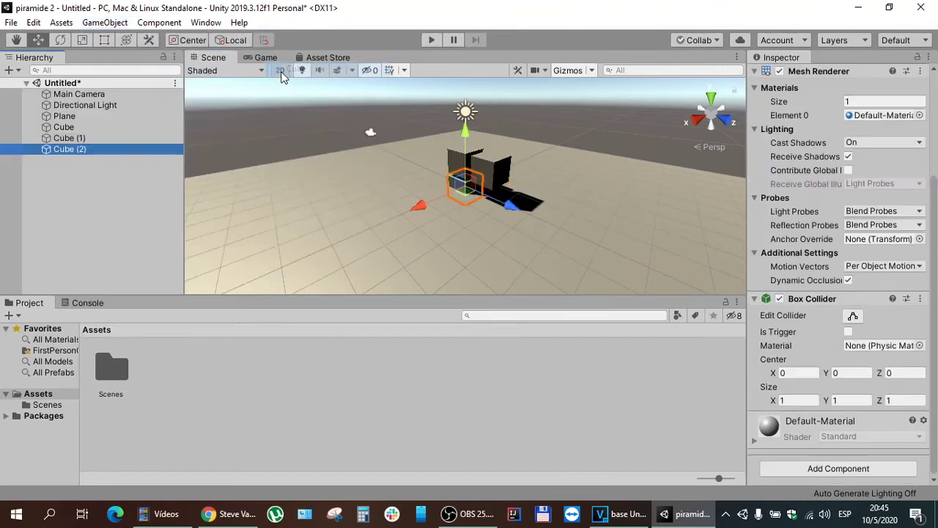
left_click_drag(464, 127, 474, 73)
left_click_drag(514, 131, 554, 156)
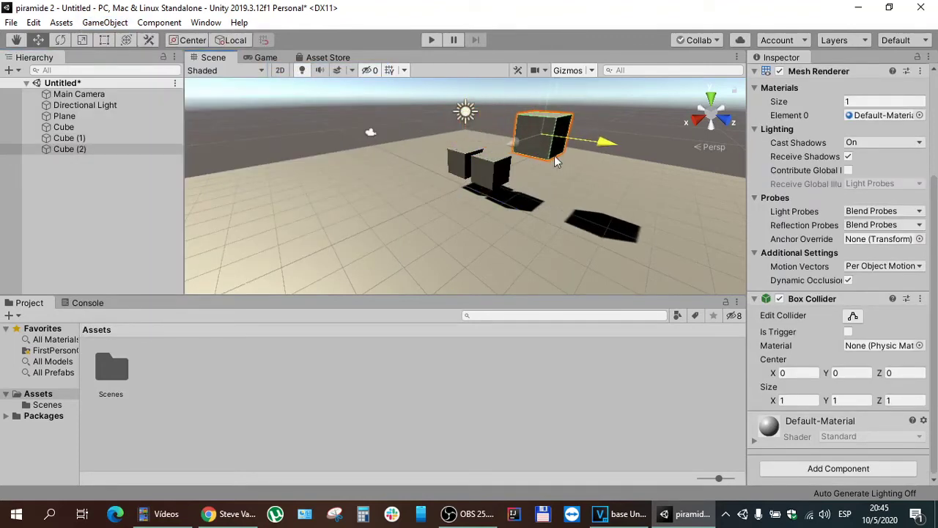
left_click_drag(541, 94, 541, 140)
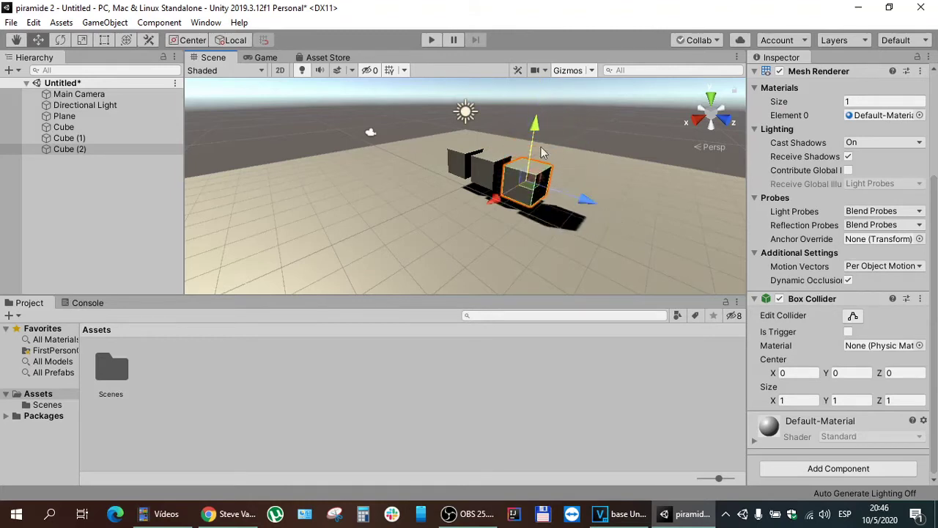
left_click(937, 311)
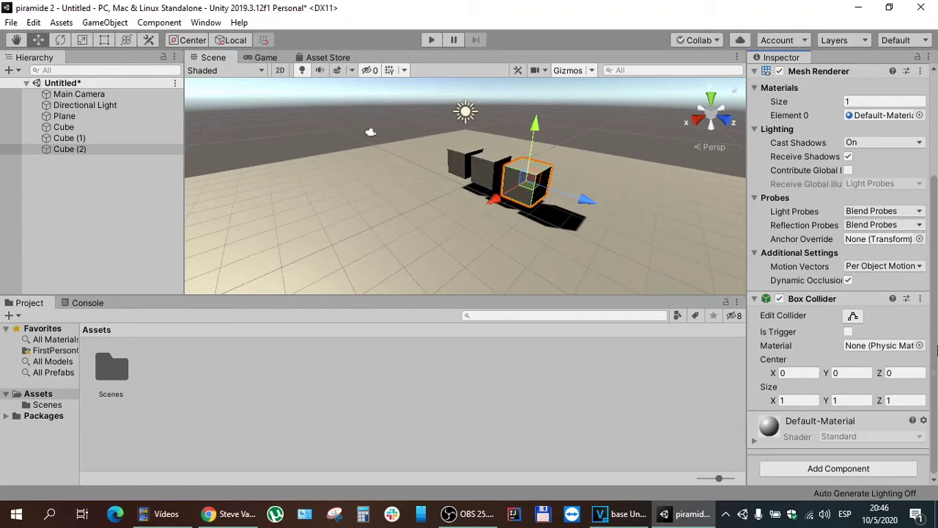
scroll(937, 194, "up", 2)
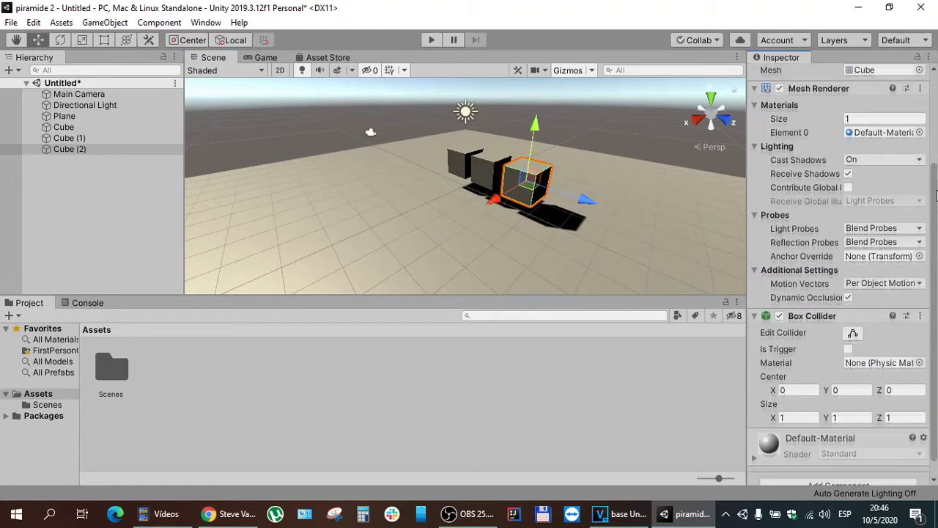
scroll(937, 195, "up", 5)
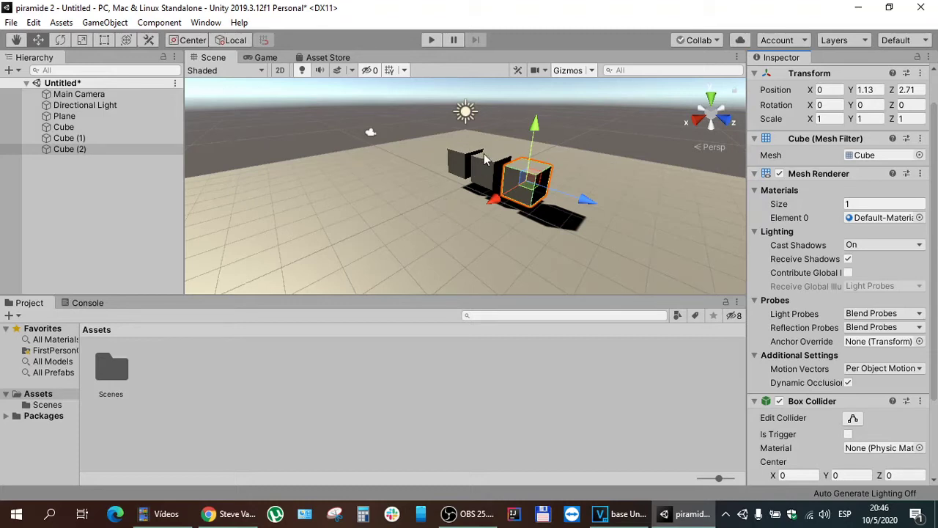
Delete Cube (2) through its right-click menu in the Hierarchy
left_click(77, 151)
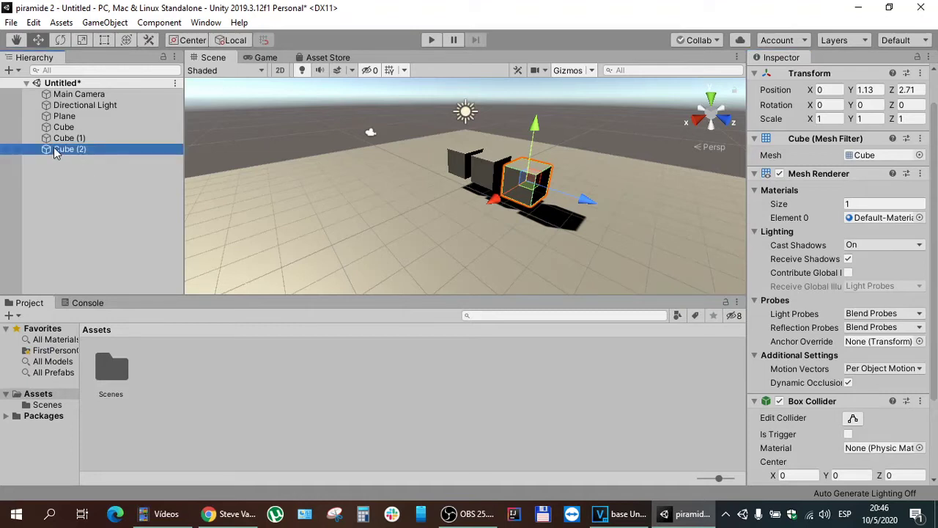
right_click(54, 151)
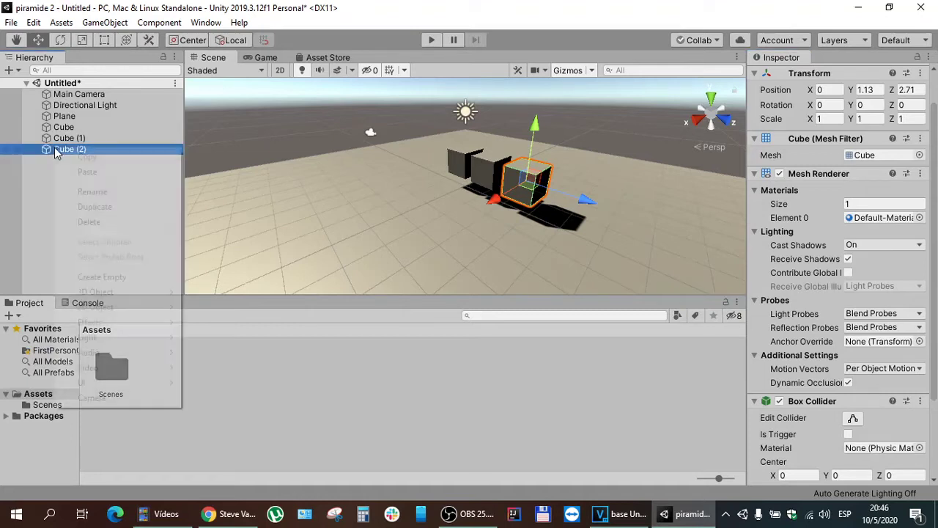
left_click(83, 222)
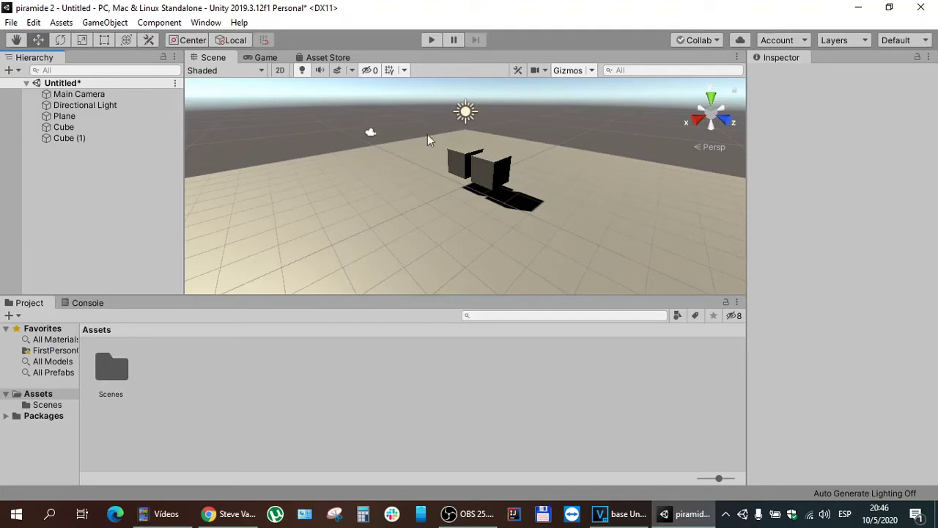
Click Cube in the Scene view and Ctrl+click Cube (1) to select both
left_click_drag(433, 144, 542, 205)
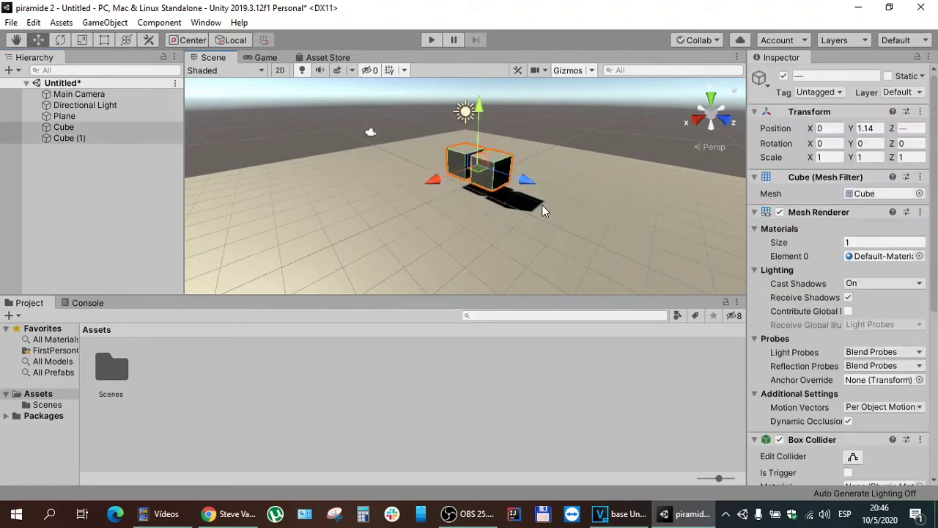
left_click(542, 124)
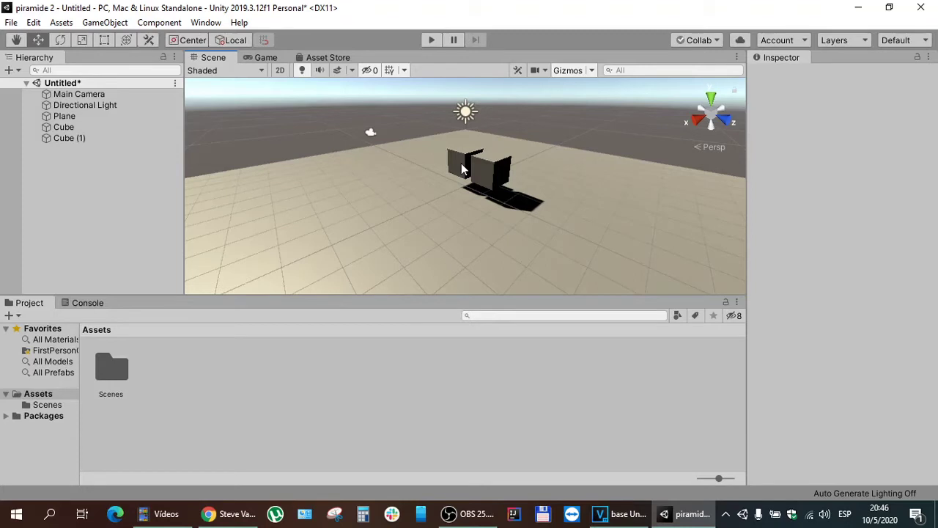
left_click(461, 168)
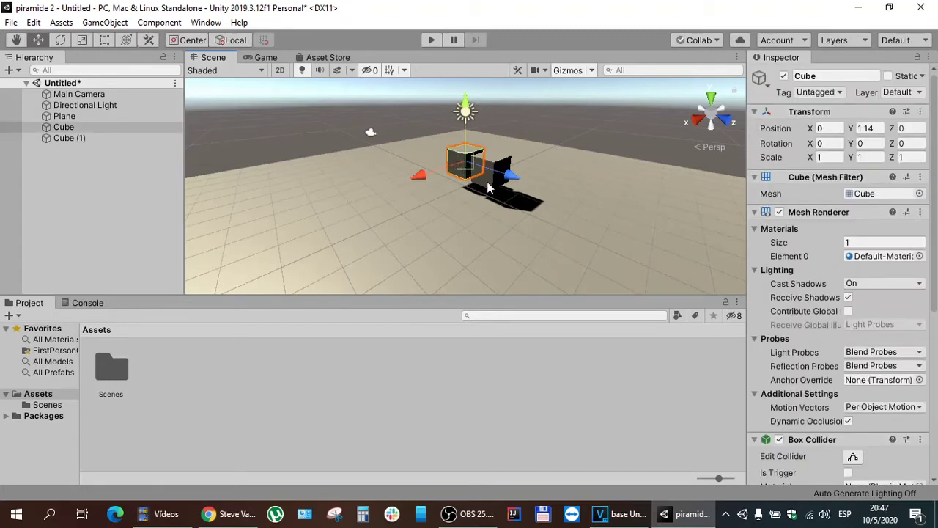
left_click(487, 183, "shift")
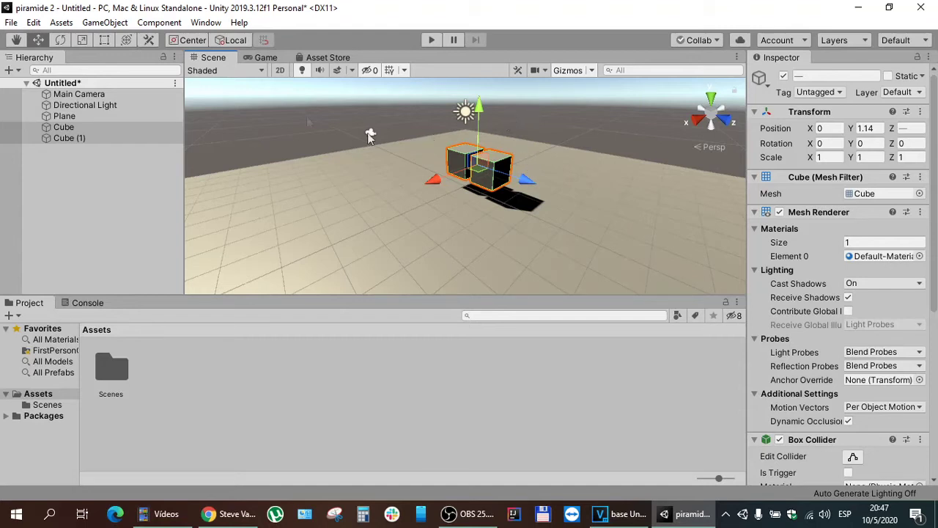
Copy and paste the two selected cubes, then slide the copies forward for a row of four
left_click(34, 23)
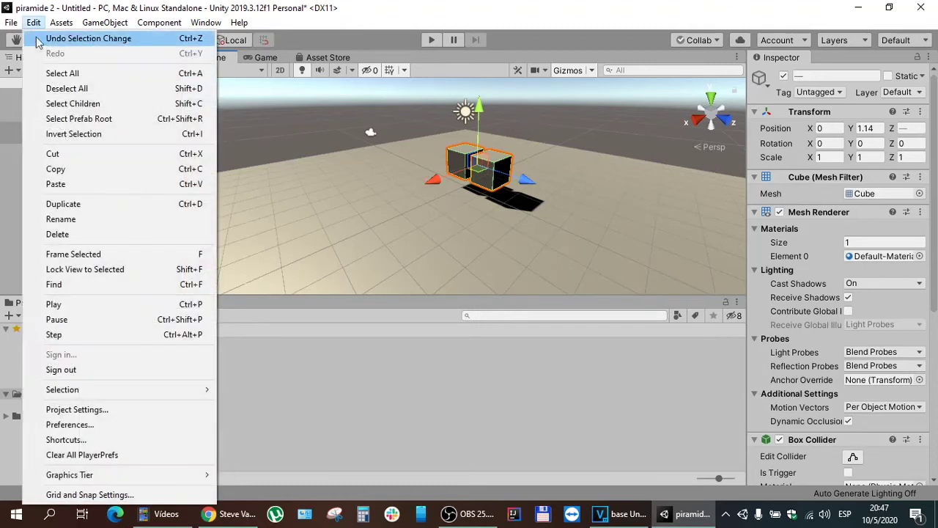
left_click(63, 169)
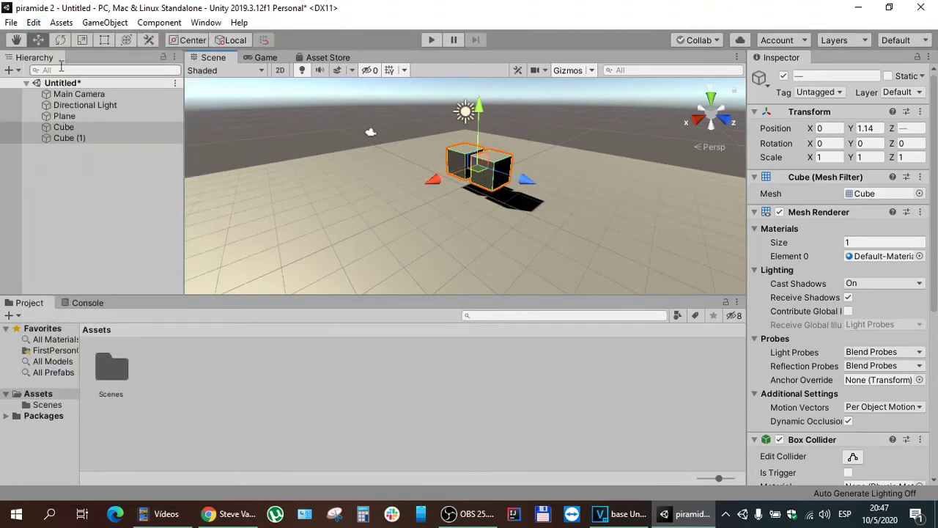
left_click(33, 23)
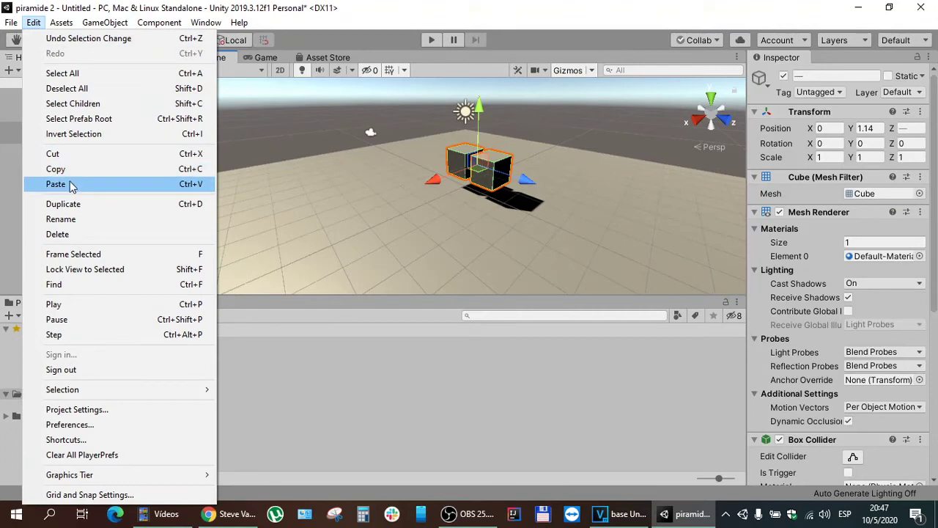
left_click(66, 184)
left_click_drag(529, 182, 580, 187)
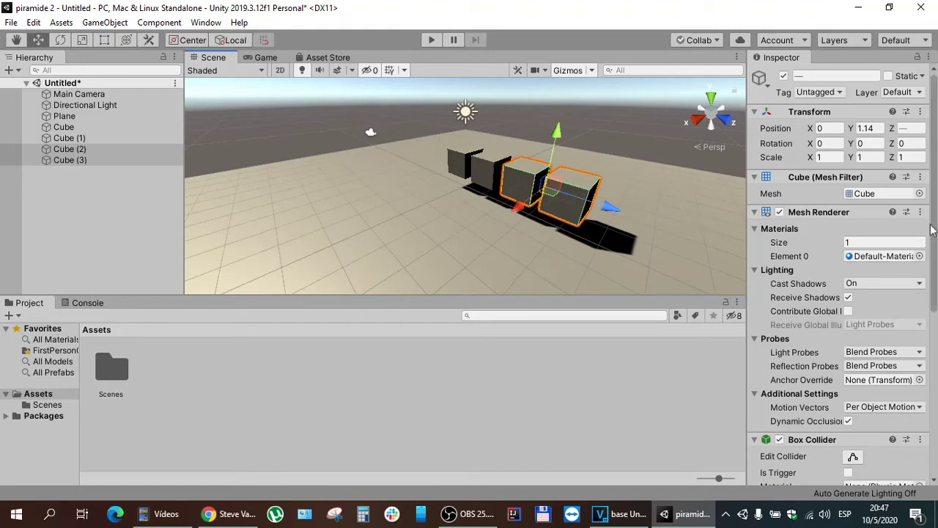
scroll(827, 304, "down", 5)
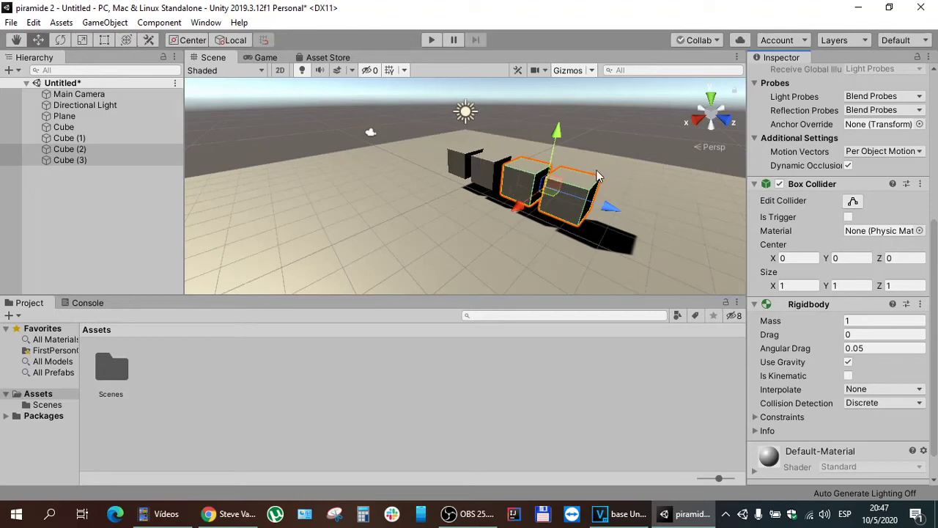
Select Cube (1), Cube (2) and Cube (3), then copy and paste them
left_click(616, 122)
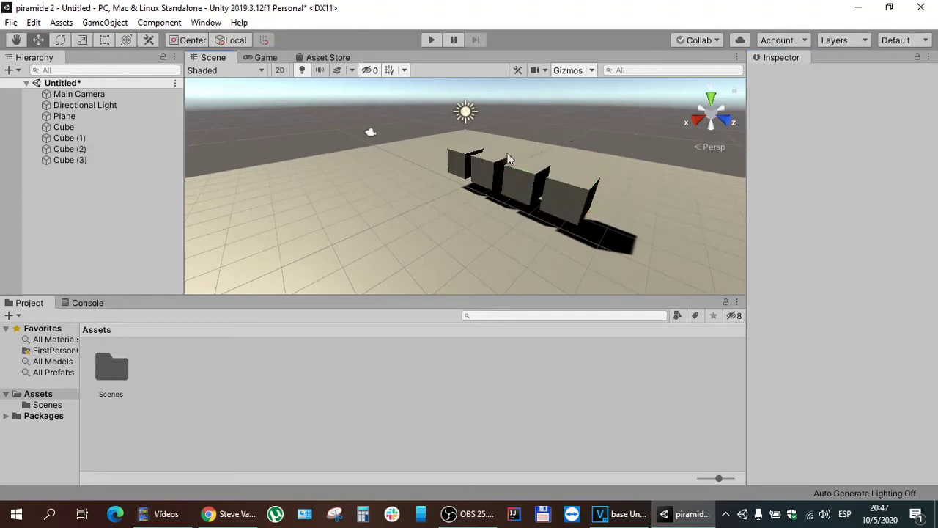
left_click(477, 184)
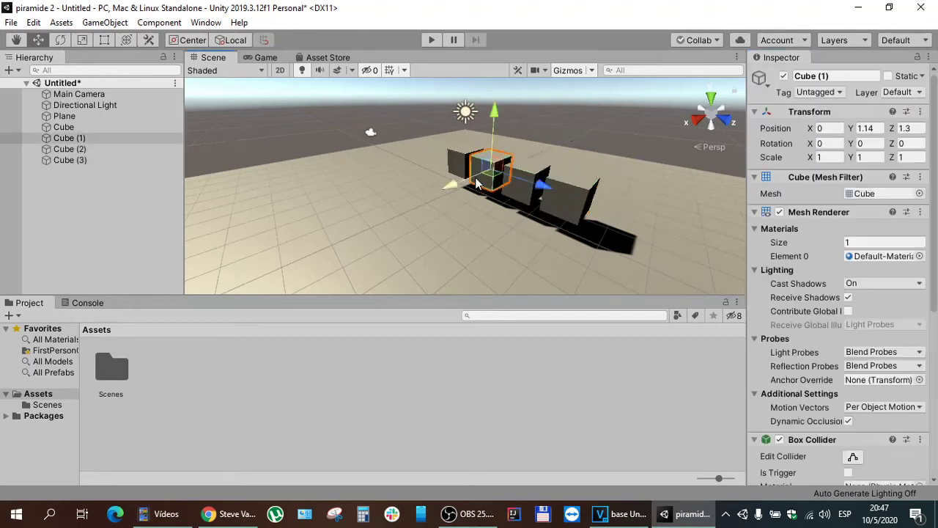
left_click(525, 196, "shift")
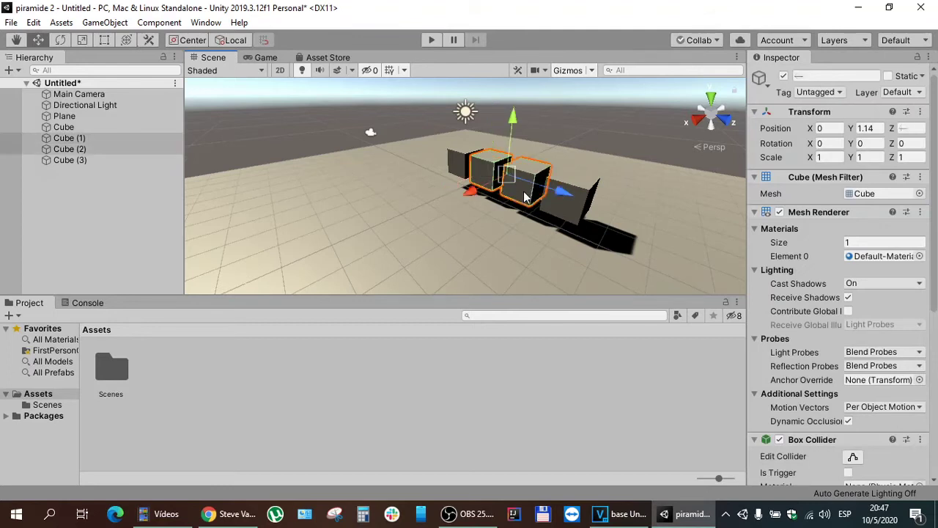
left_click(564, 208, "shift")
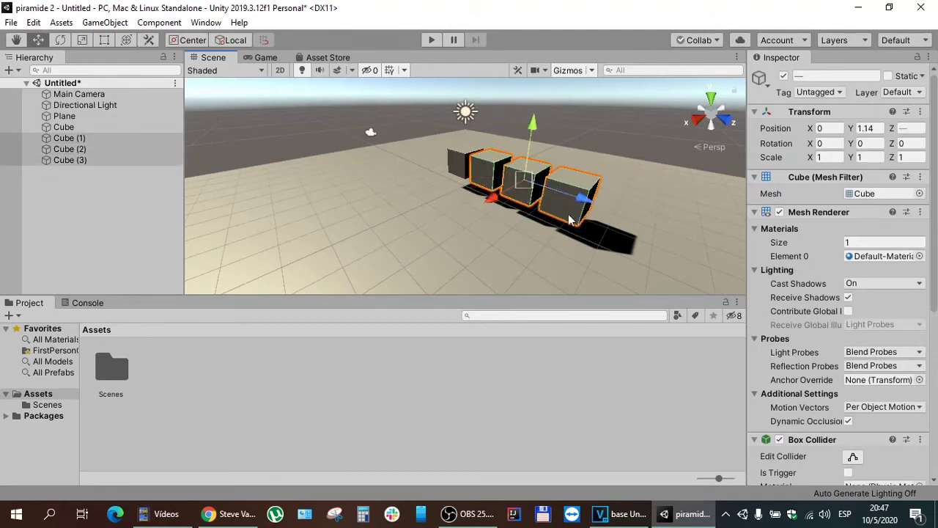
left_click(34, 22)
left_click(56, 169)
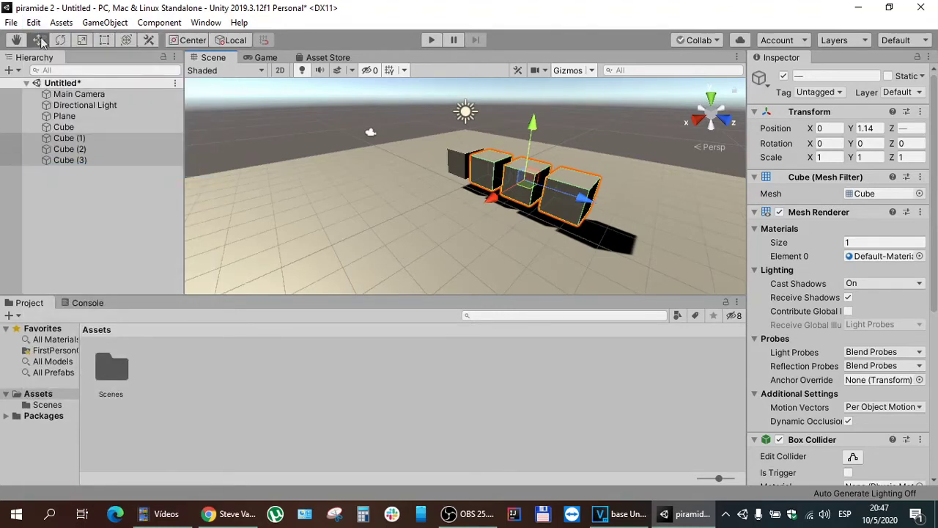
left_click(41, 27)
left_click(56, 184)
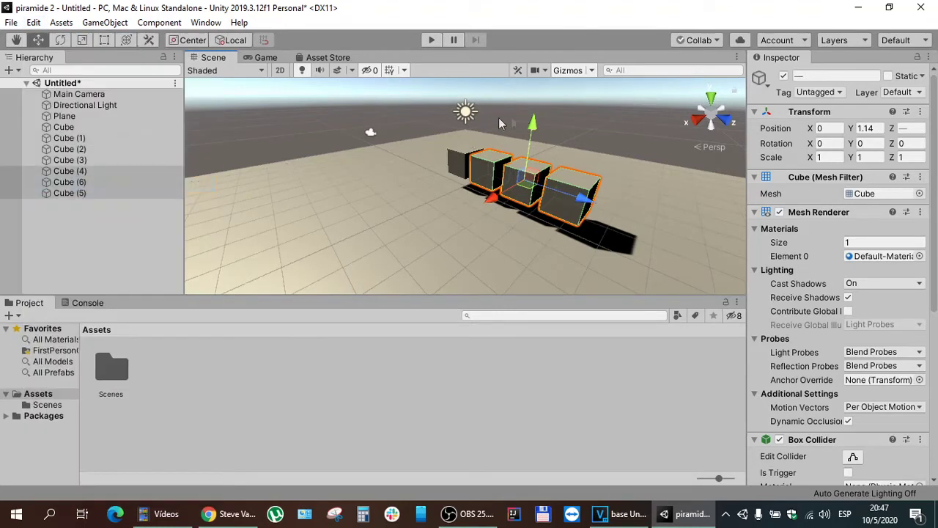
Lift the three copies to height 2.41 and shift them back to sit atop the row
left_click_drag(533, 122, 547, 95)
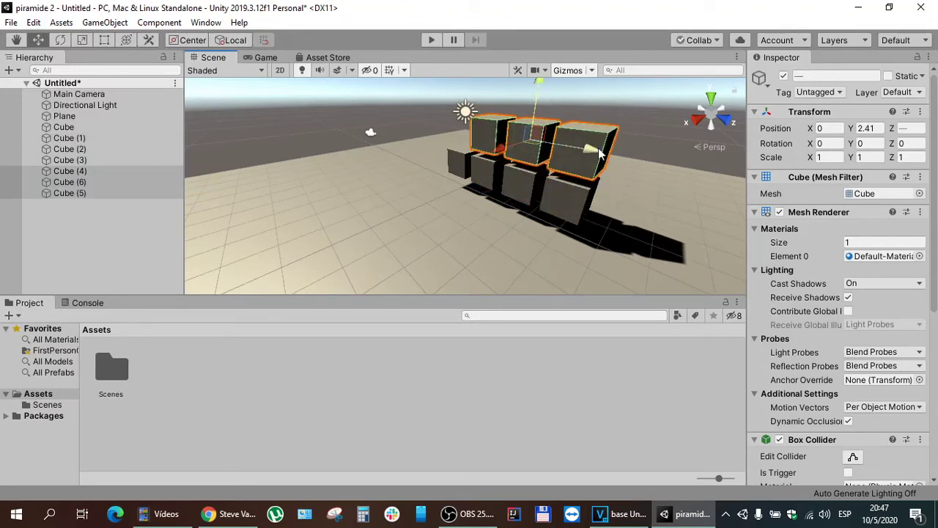
left_click_drag(592, 149, 579, 151)
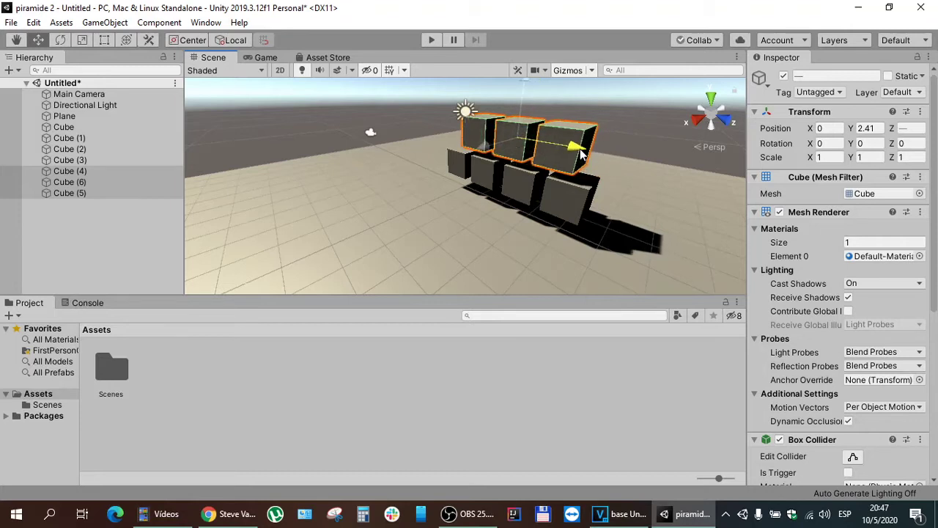
left_click_drag(579, 152, 573, 152)
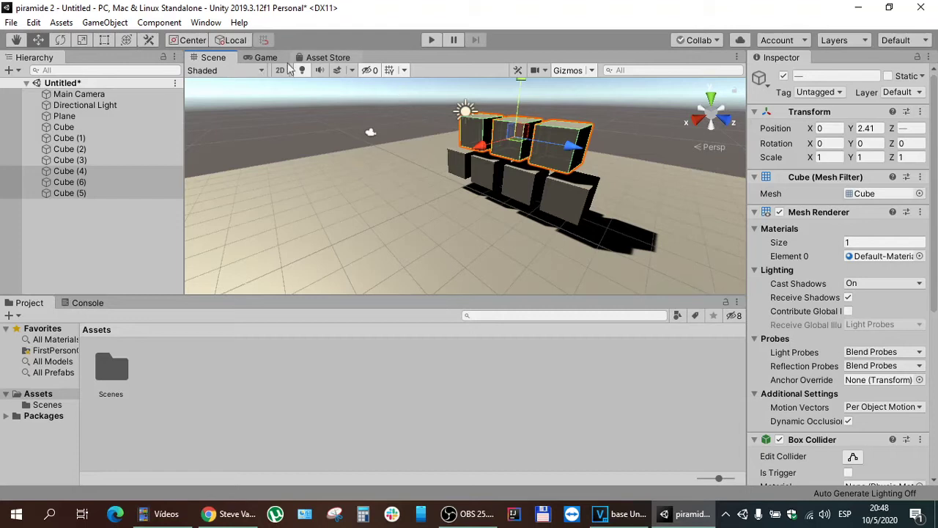
Dock the Game view below the Scene view beside the Project panel and widen it
left_click(264, 58)
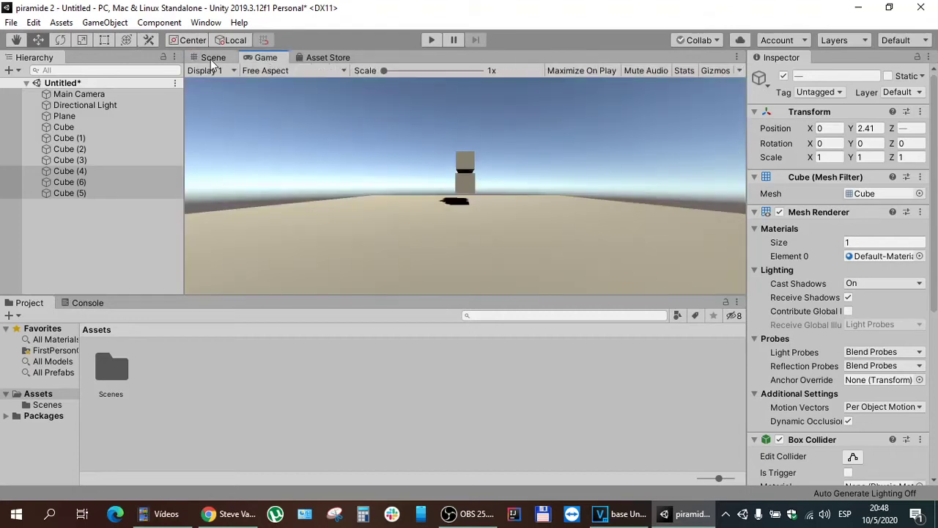
left_click(211, 59)
left_click(259, 57)
mouse_move(265, 59)
left_mouse_down()
mouse_move(354, 263)
mouse_move(576, 404)
left_mouse_up()
left_click_drag(497, 381, 279, 368)
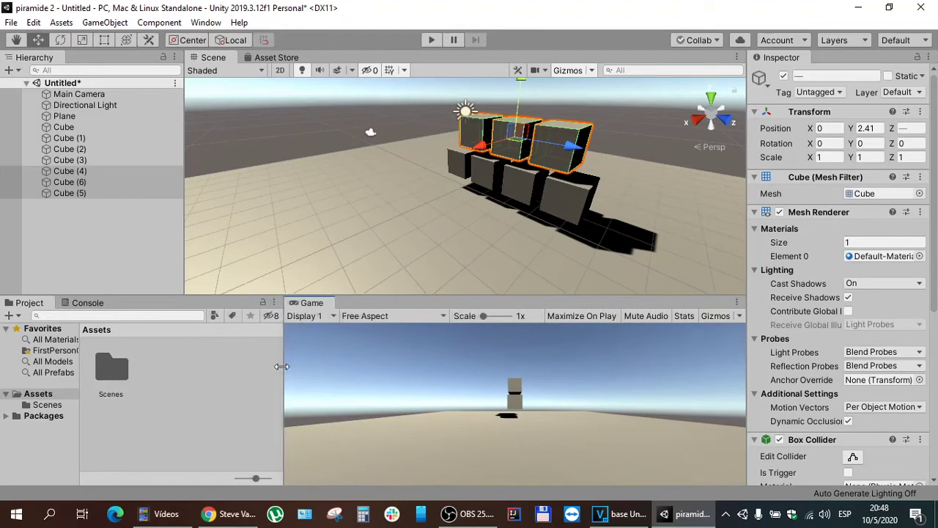
Select Cube (5) on the top tier, positioned at 0, 2.41, 2.16
scroll(506, 99, "down", 3)
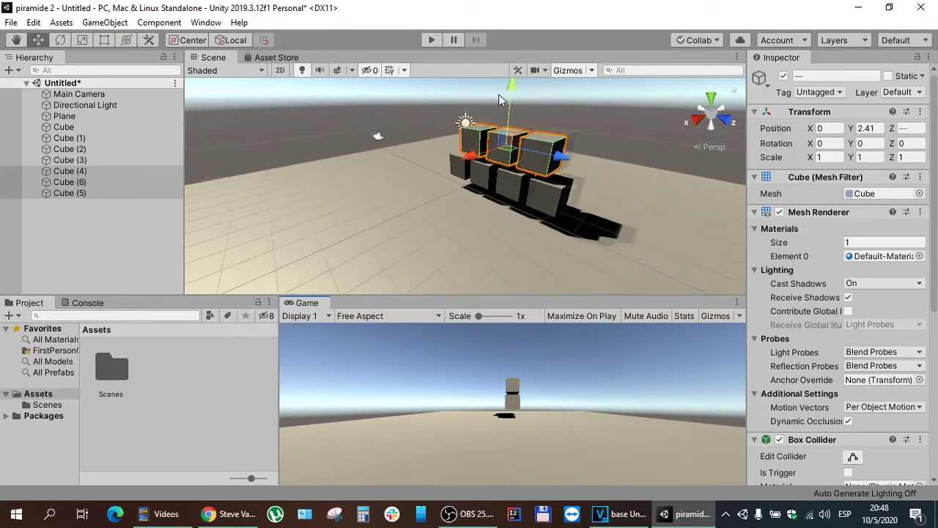
scroll(512, 103, "down", 2)
scroll(511, 100, "down", 1)
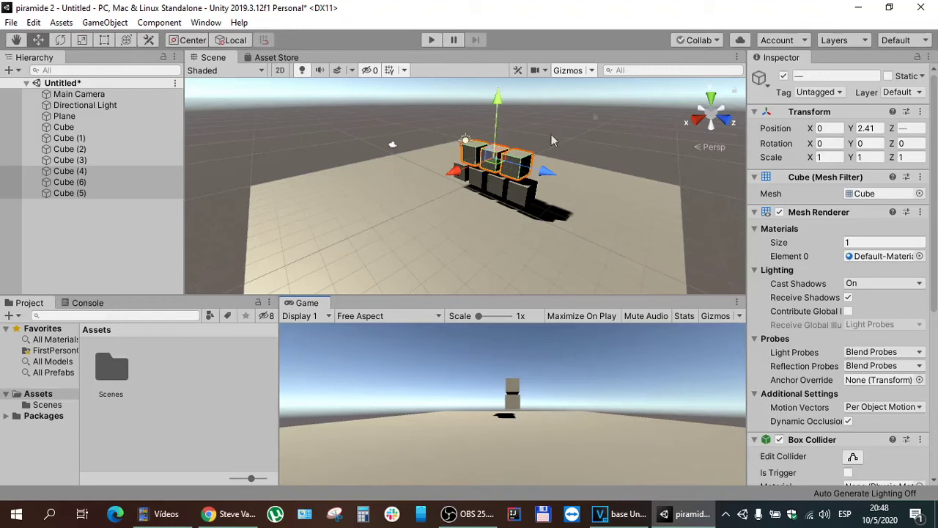
left_click(605, 107)
left_click(495, 159)
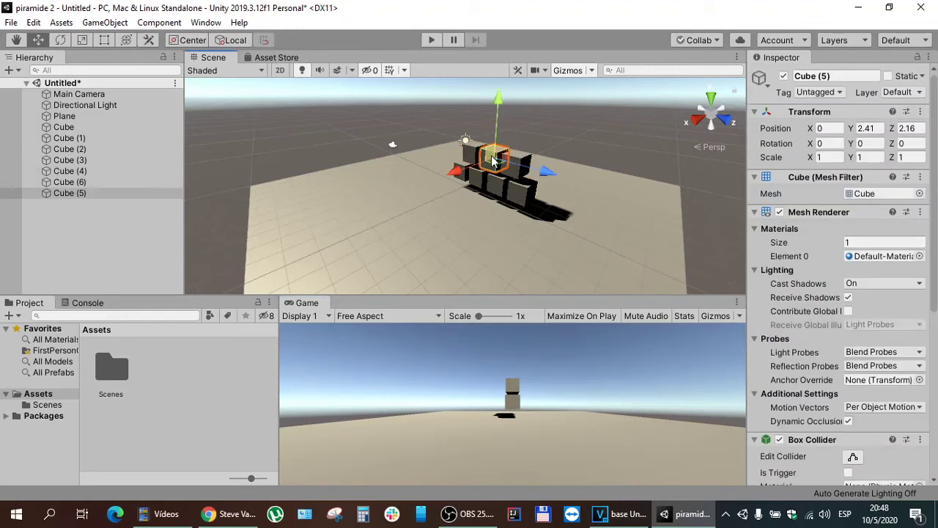
Duplicate Cube (5) as Cube (7) and raise it onto the top of the pyramid
left_click(33, 22)
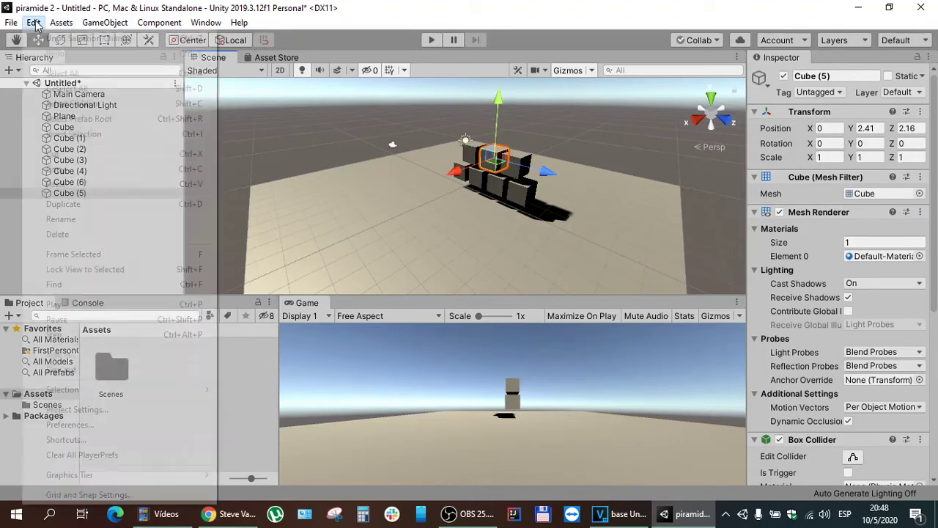
left_click(63, 169)
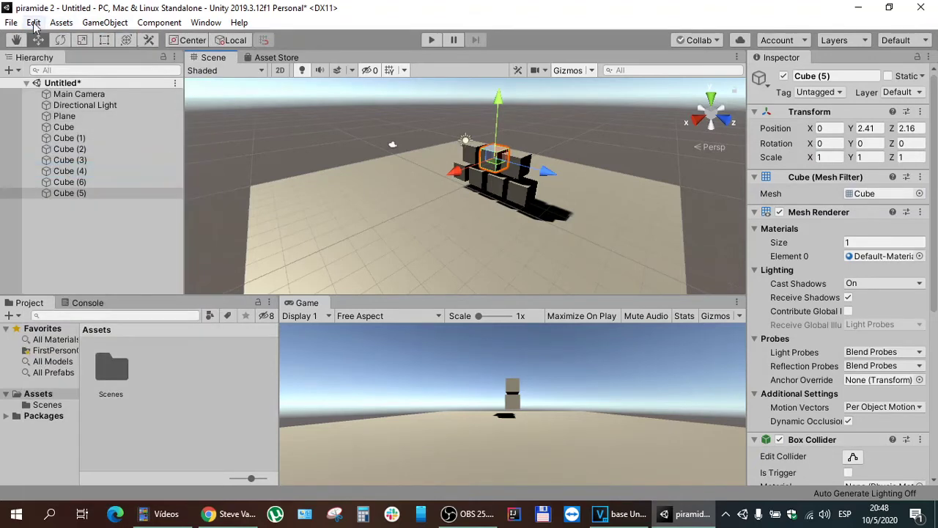
left_click(34, 22)
left_click(59, 184)
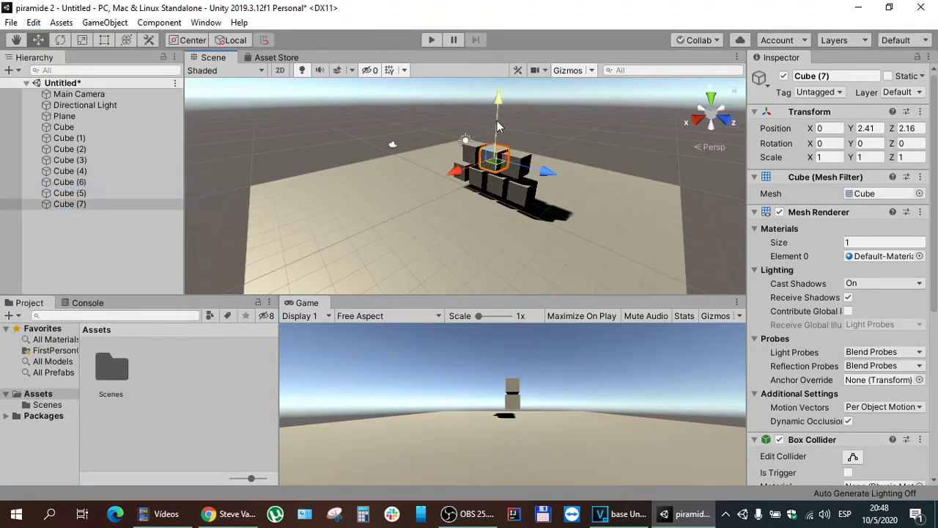
left_click_drag(501, 123, 500, 97)
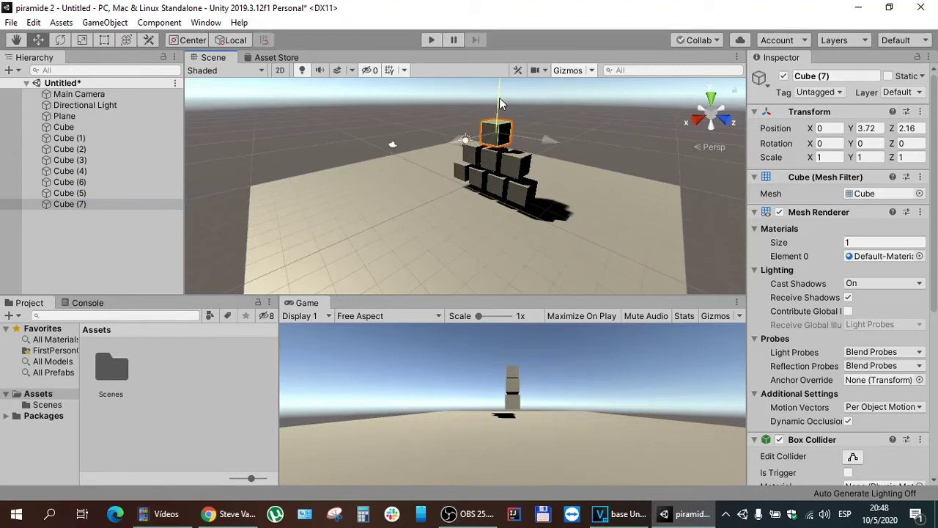
Run Play mode to test the eight-cube stack, then stop it
left_click(596, 109)
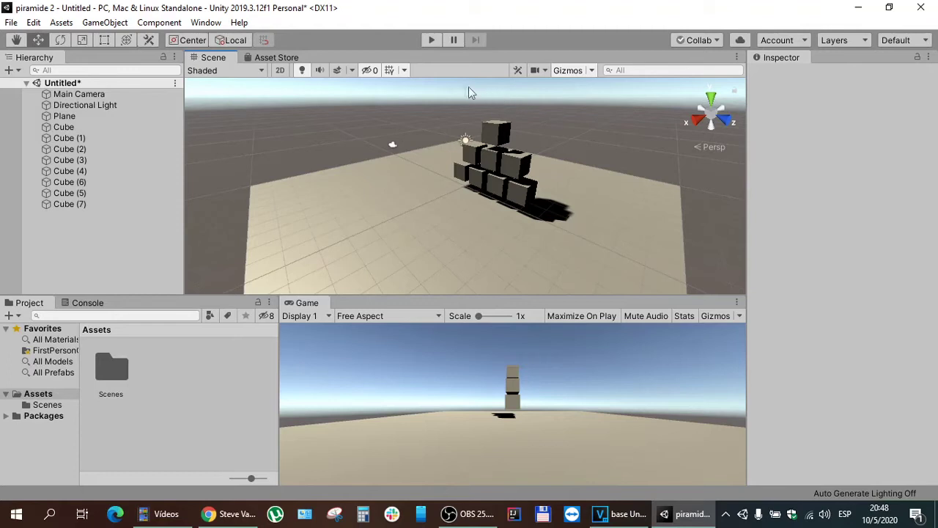
left_click(423, 42)
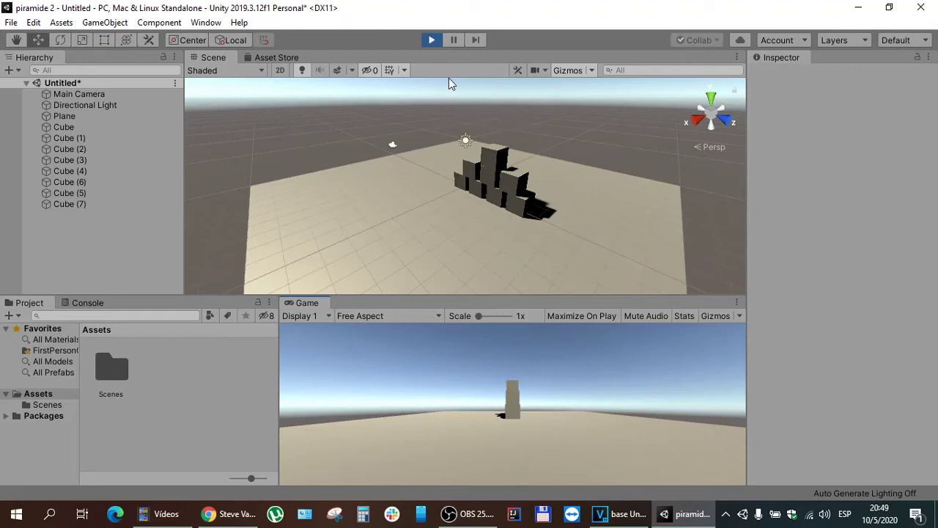
left_click(431, 42)
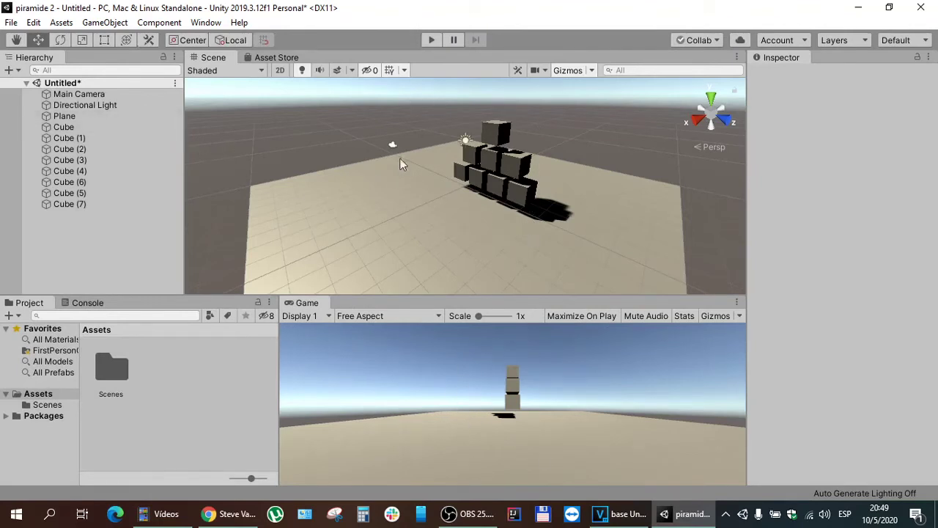
Inspect the Main Camera, Cube (7) and Cube (4), then select Main Camera and open the GameObject menu
left_click(98, 94)
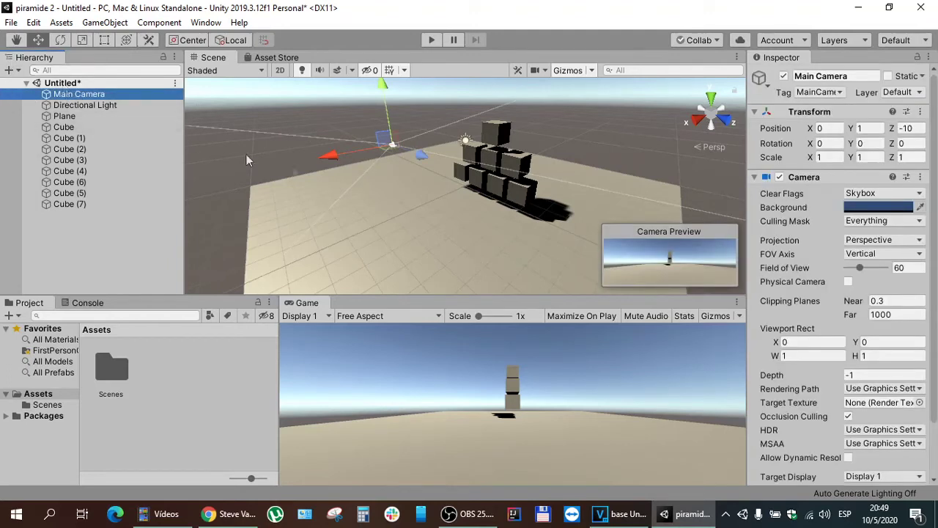
left_click(134, 233)
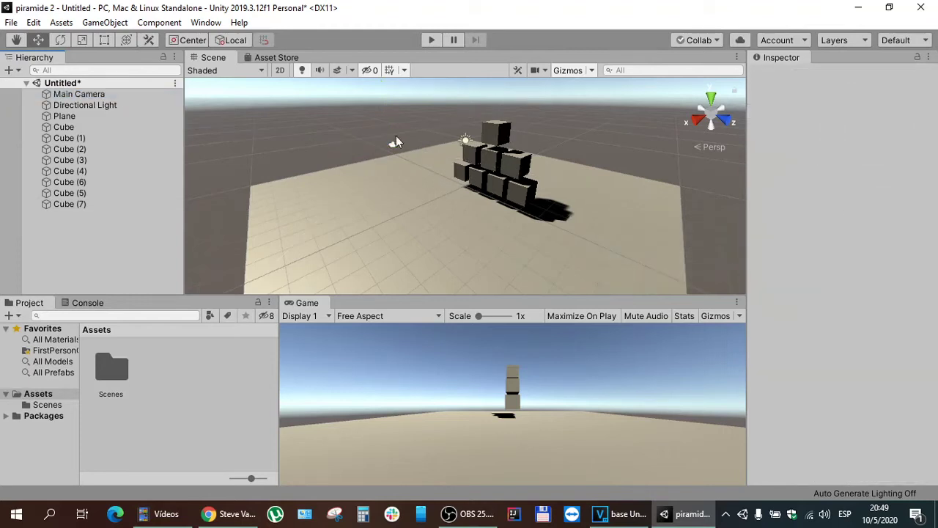
left_click(489, 133)
left_click(86, 235)
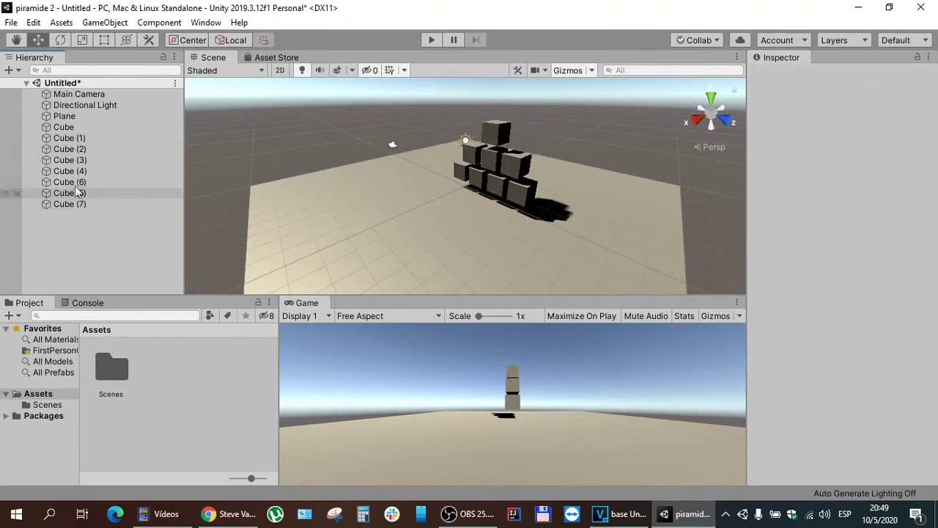
left_click(74, 170)
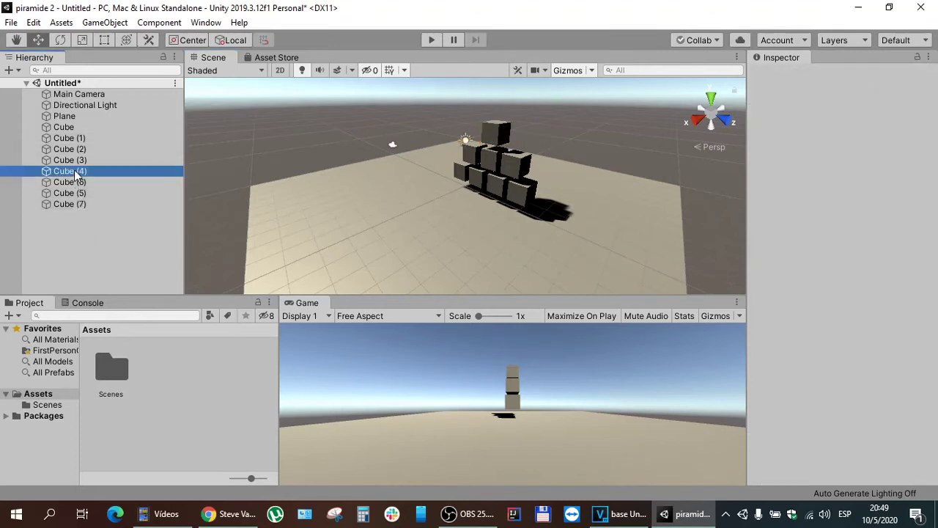
left_click(143, 248)
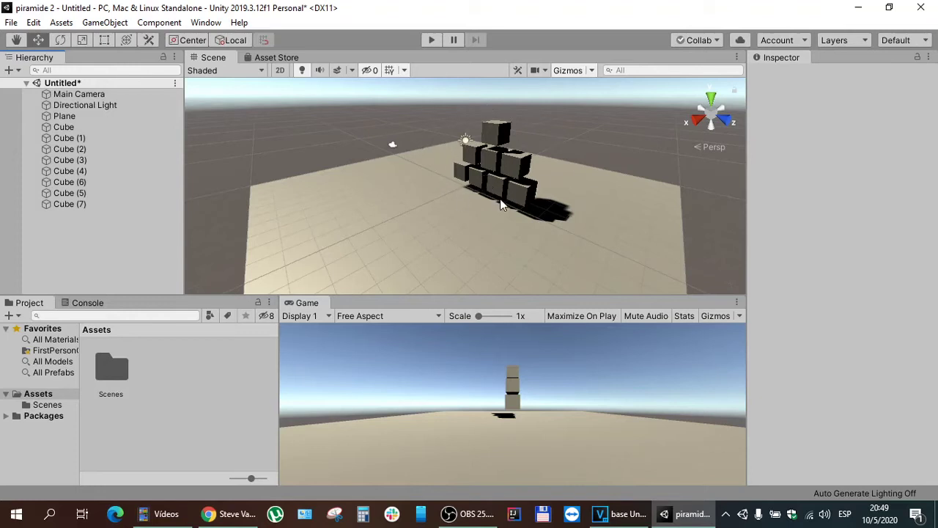
left_click(82, 96)
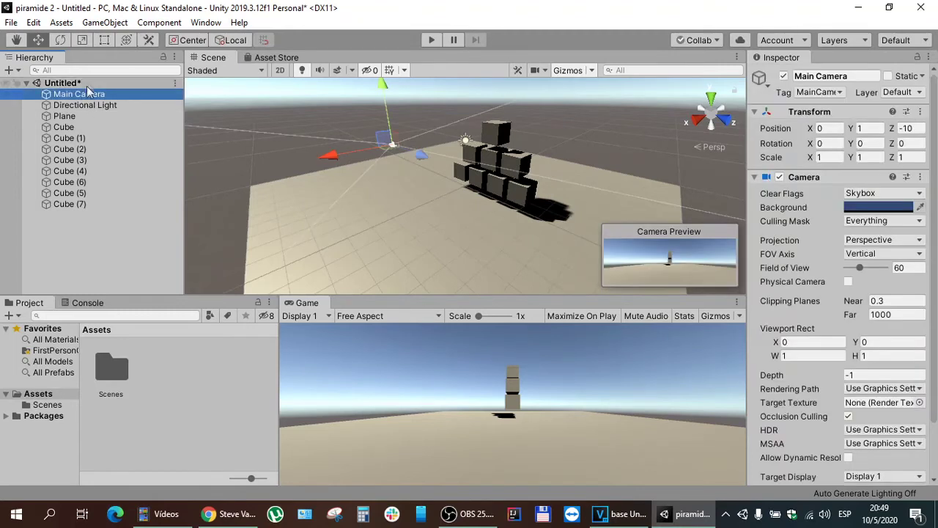
left_click(109, 24)
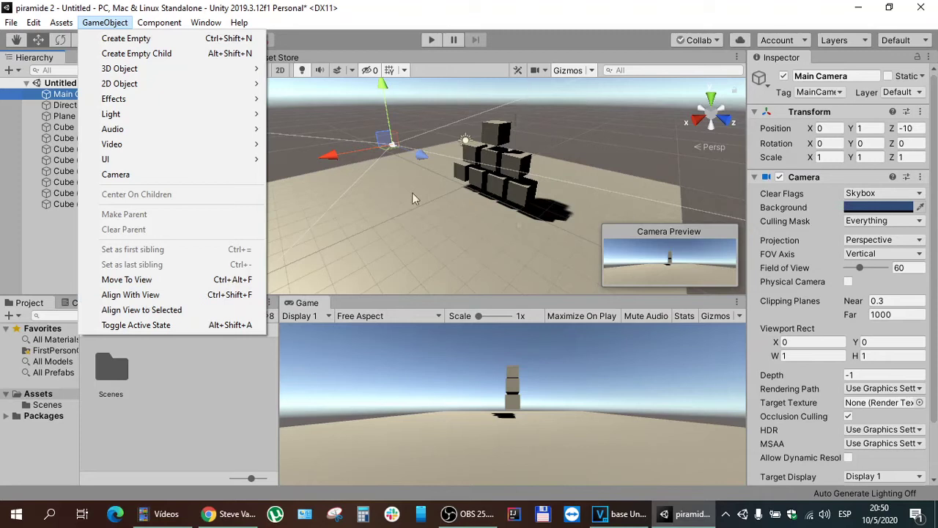
Align the Main Camera with the Scene view and test it in Play mode
left_click(154, 295)
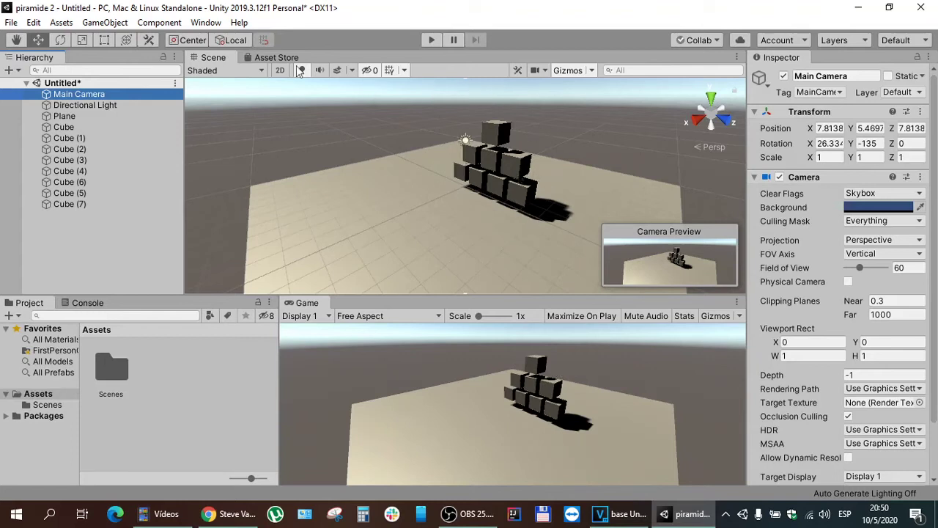
left_click(431, 40)
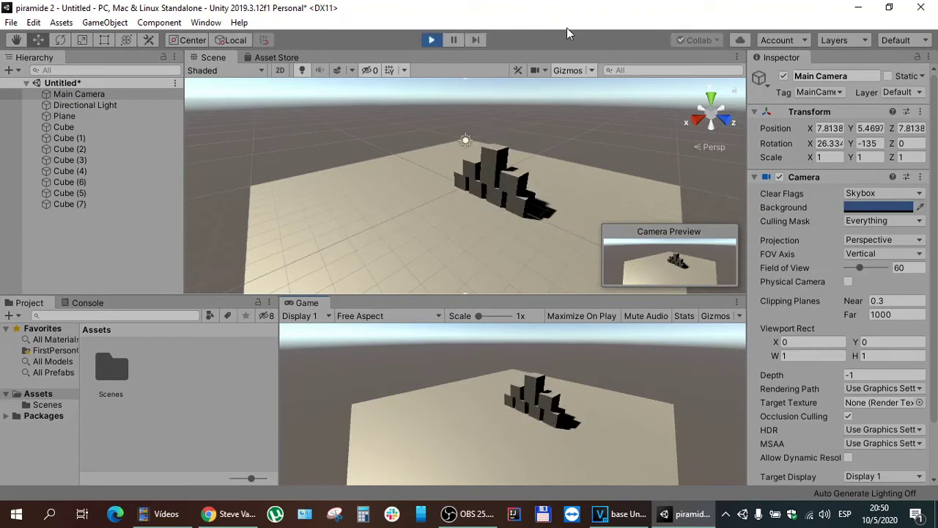
left_click(435, 40)
Zoom the Scene view closer and align the Main Camera with it again
scroll(531, 120, "up", 2)
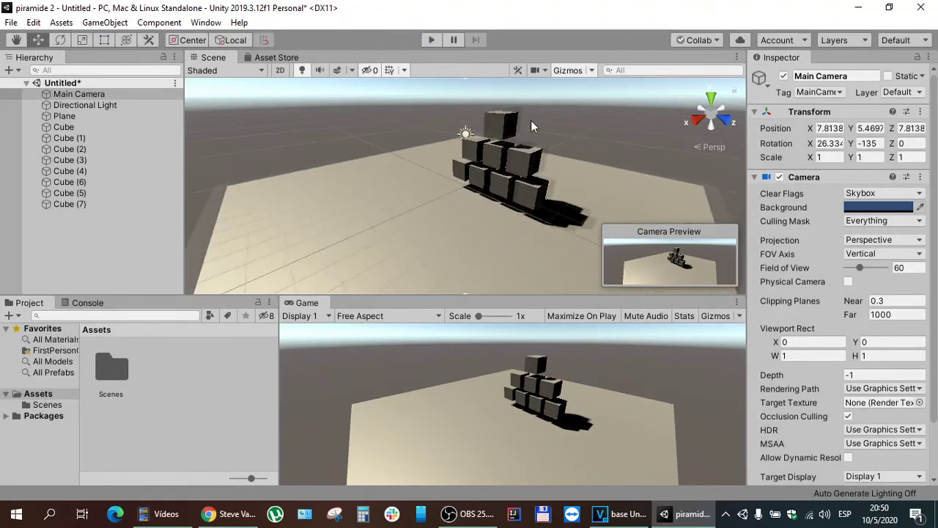
scroll(531, 120, "up", 2)
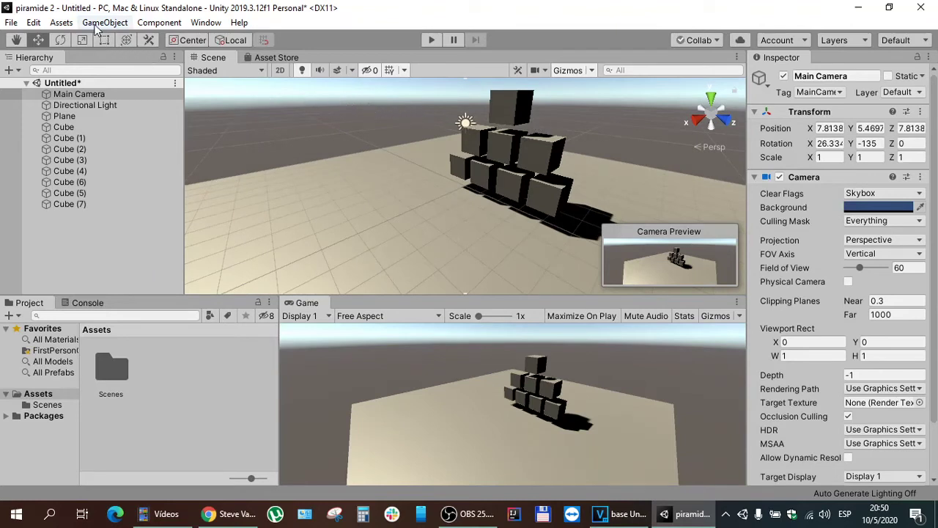
left_click(75, 95)
left_click(92, 24)
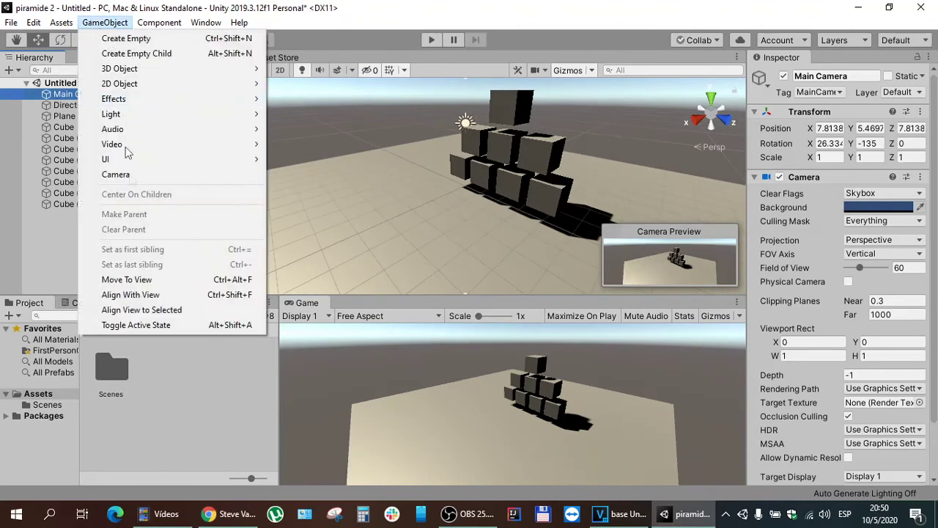
left_click(141, 296)
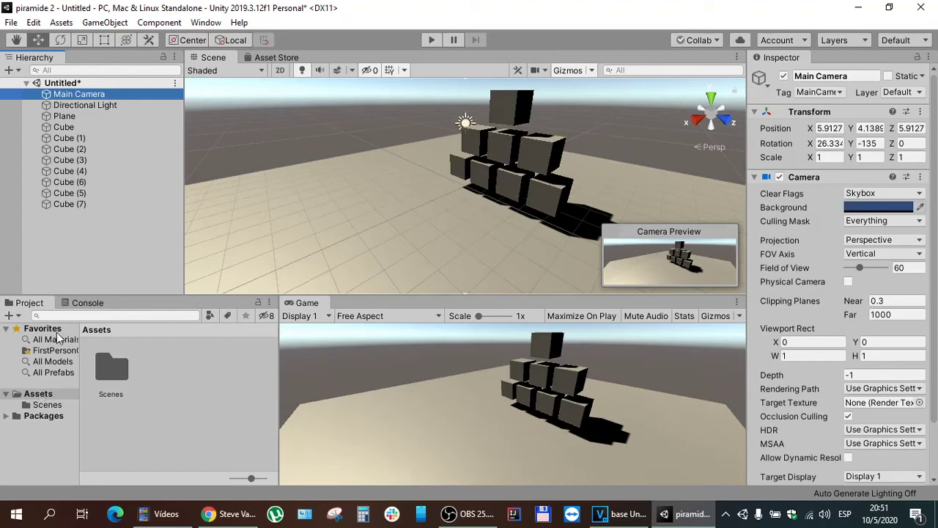
Create a folder named materiales in Assets and open it
right_click(194, 363)
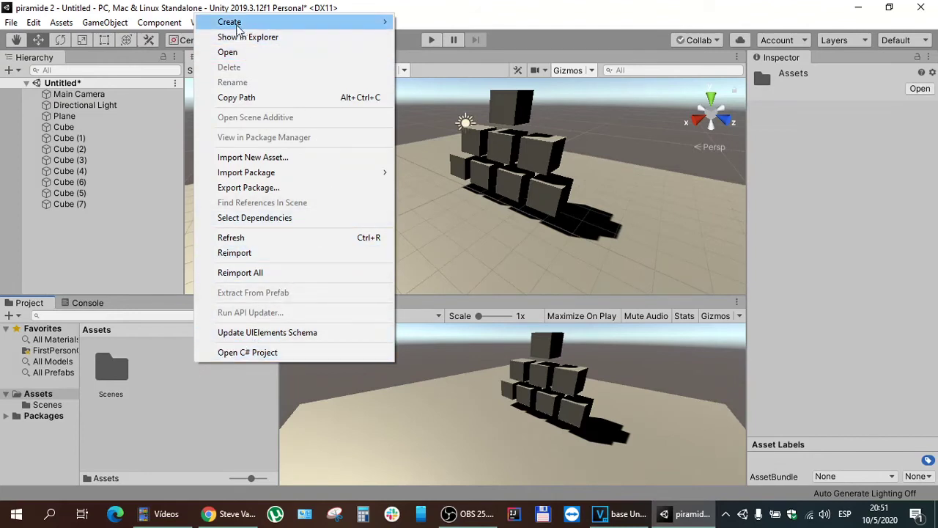
mouse_move(258, 26)
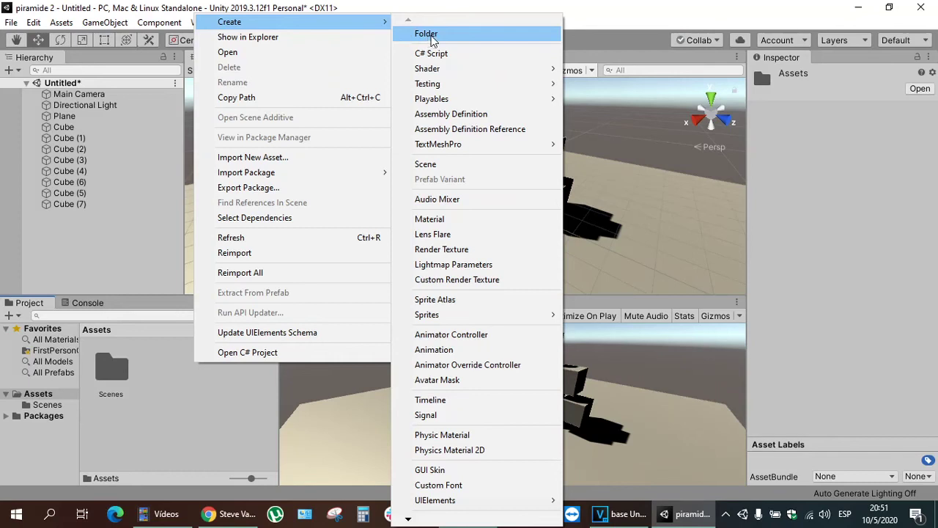
left_click(431, 35)
type("materiales")
key("Return")
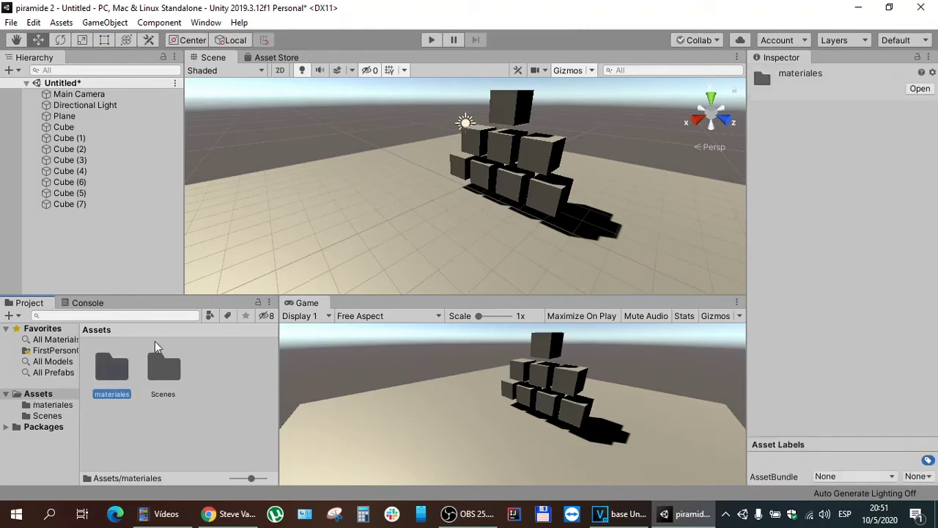
double_click(119, 369)
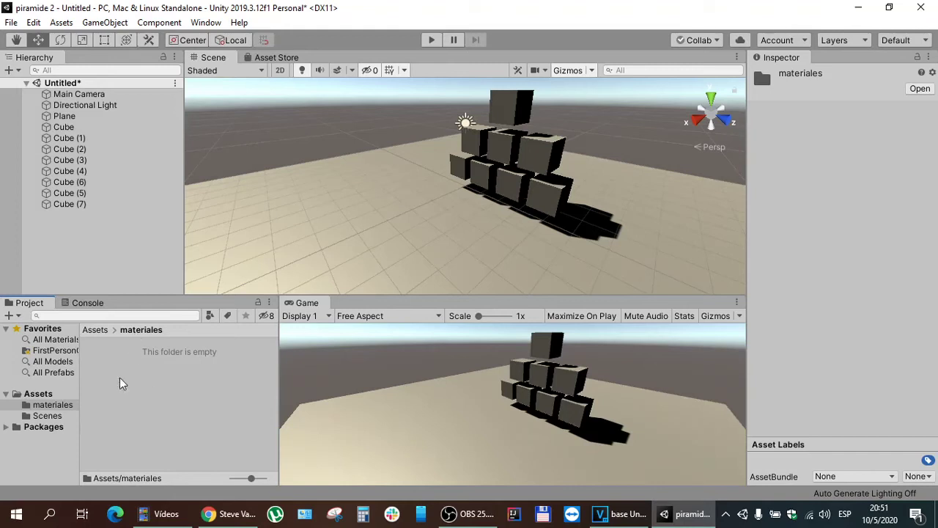
Create a new material named verde inside the materiales folder
right_click(121, 380)
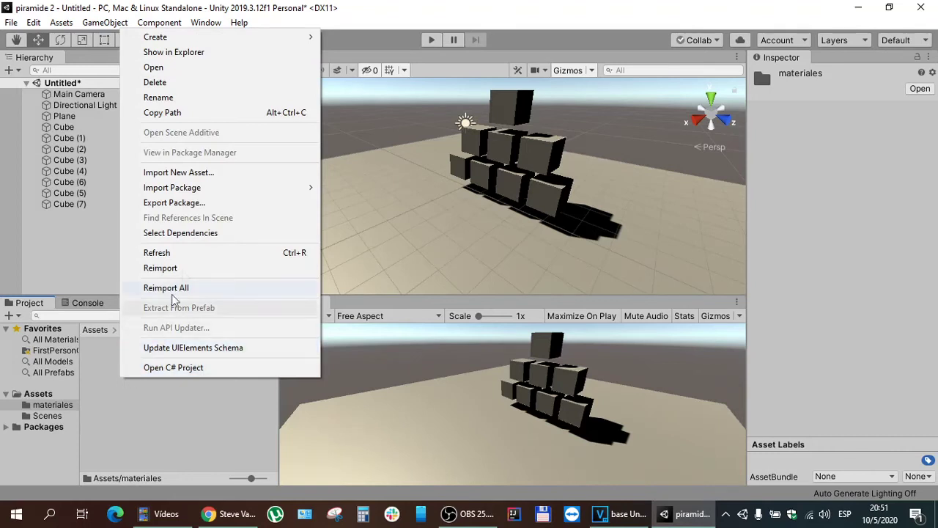
mouse_move(216, 37)
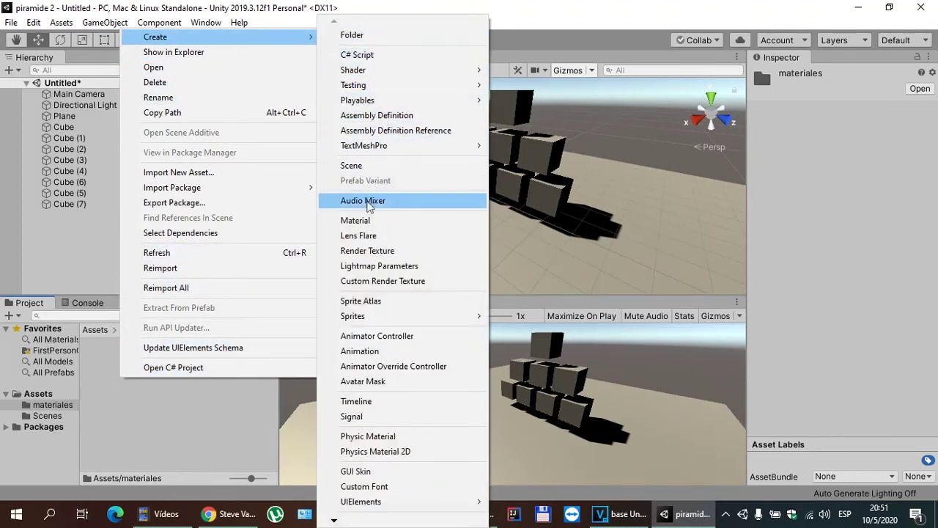
left_click(361, 220)
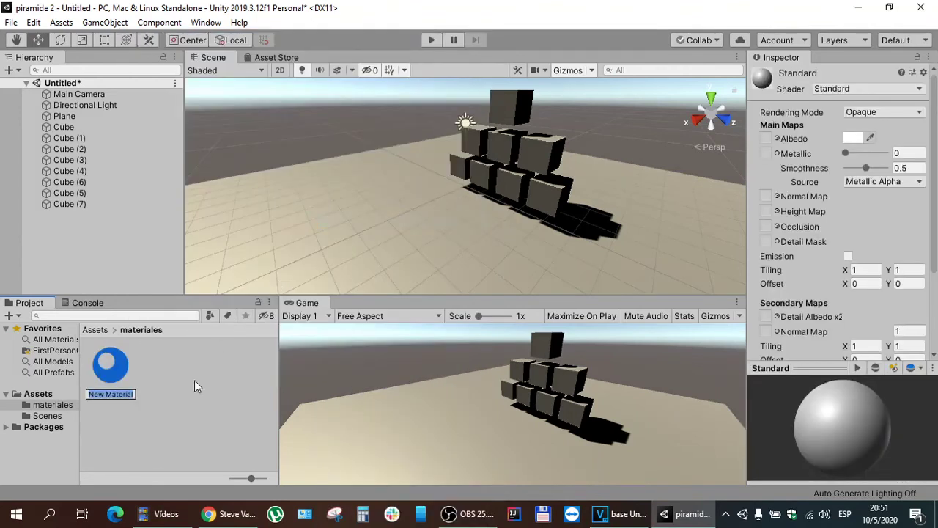
type("verde")
key("Return")
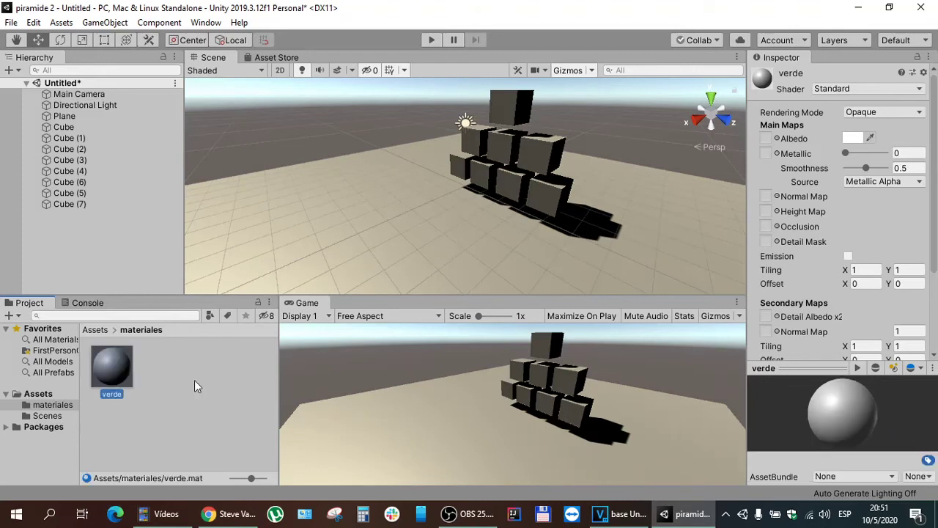
left_click(155, 363)
left_click(106, 361)
Set verde's Albedo to bright green 00FF1E and apply it to the ground plane
left_click(854, 137)
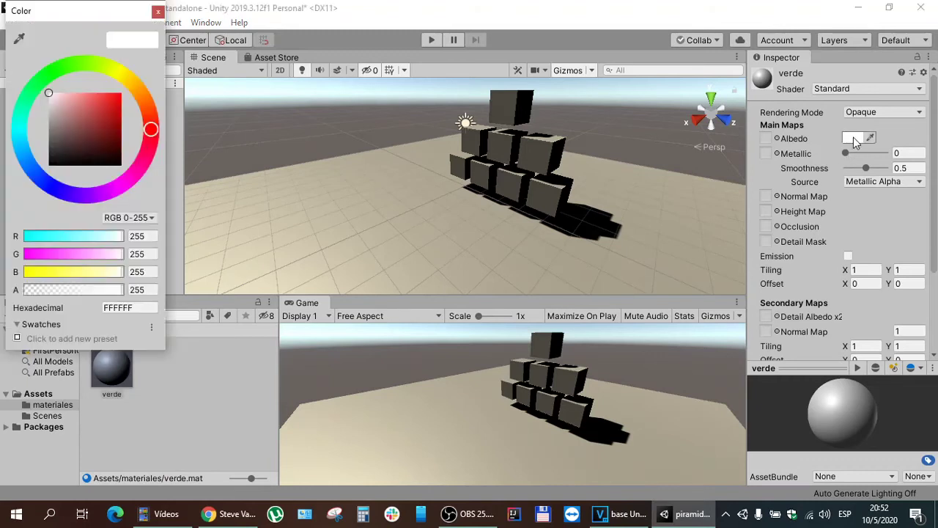
left_click(46, 75)
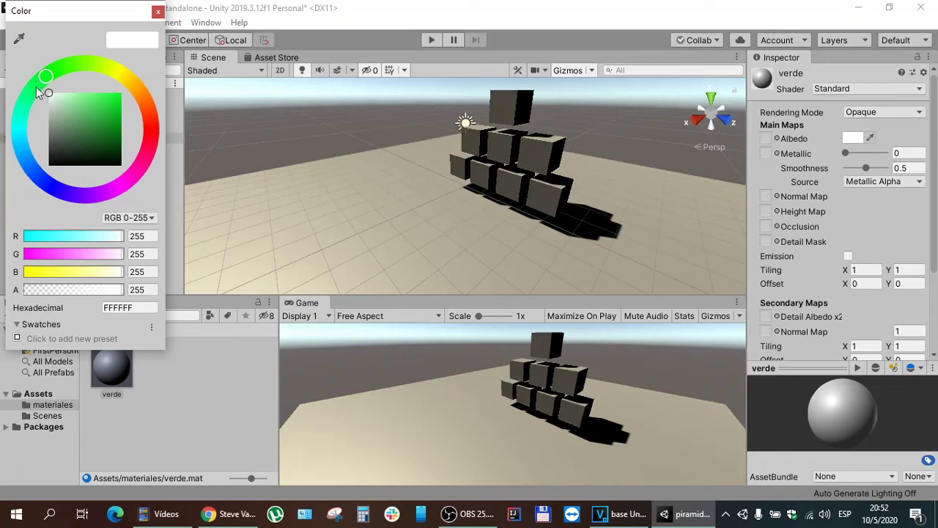
left_click_drag(115, 111, 125, 94)
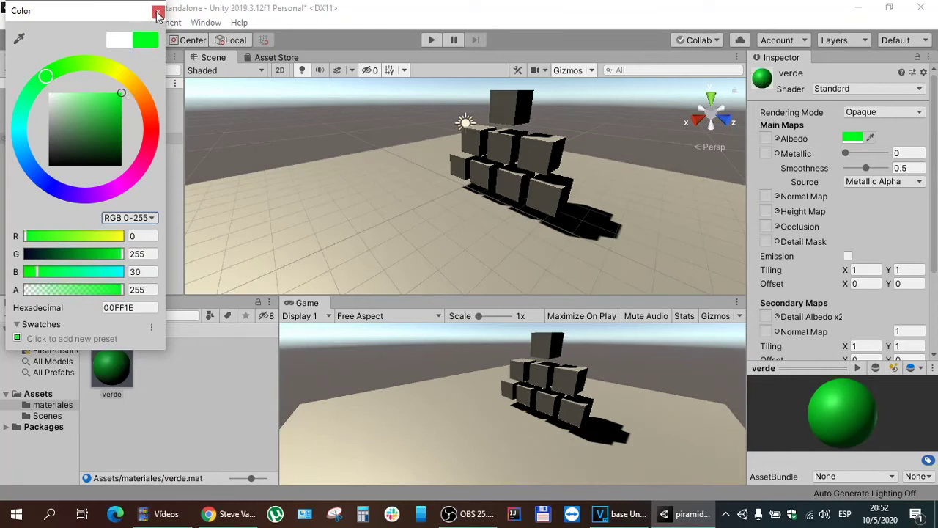
left_click(158, 12)
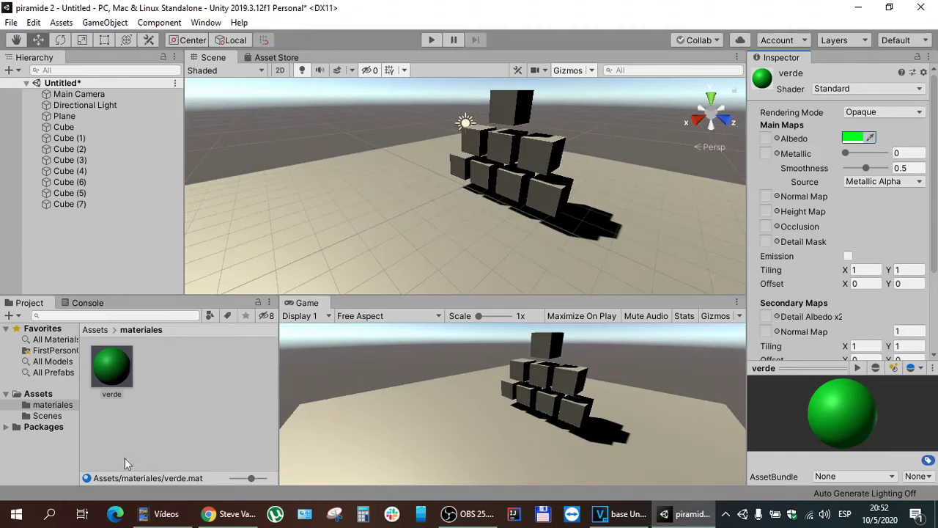
left_click_drag(113, 374, 261, 264)
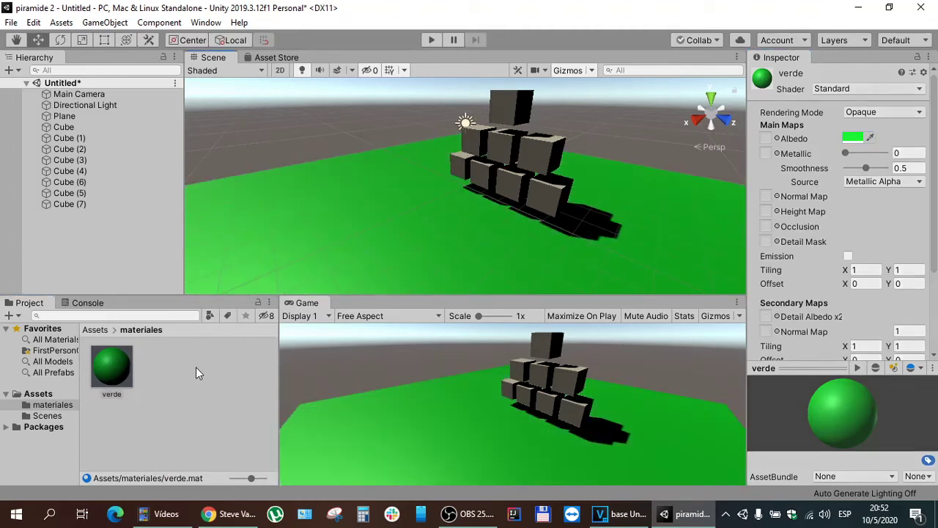
left_click(195, 367)
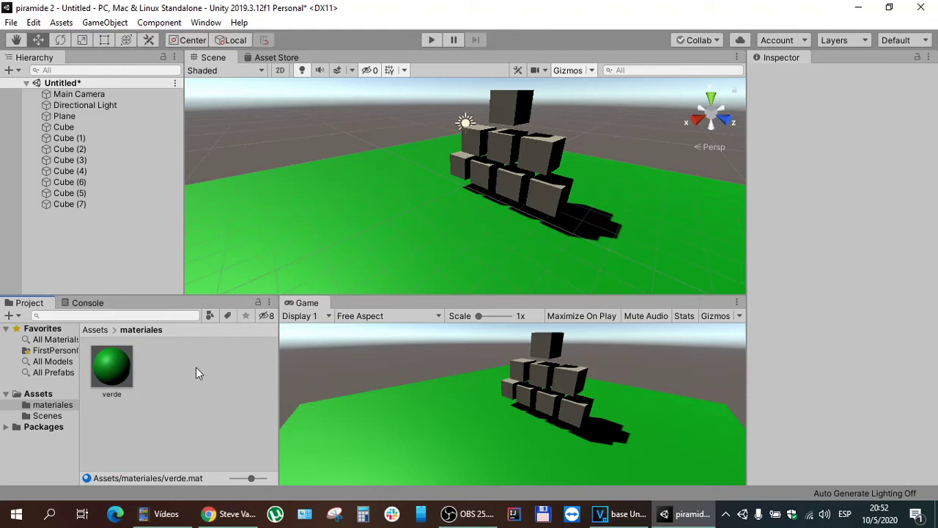
Create a material named rojo with pure red Albedo FF0000
right_click(196, 367)
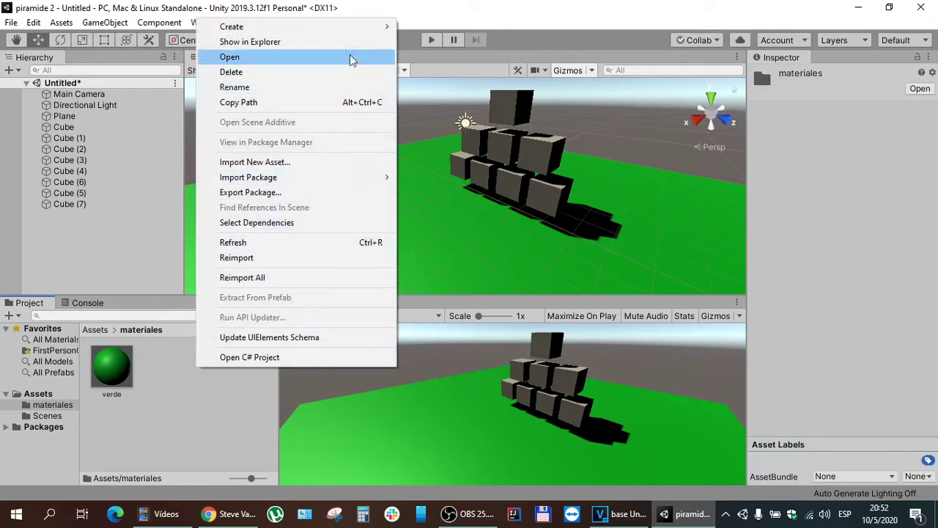
mouse_move(347, 28)
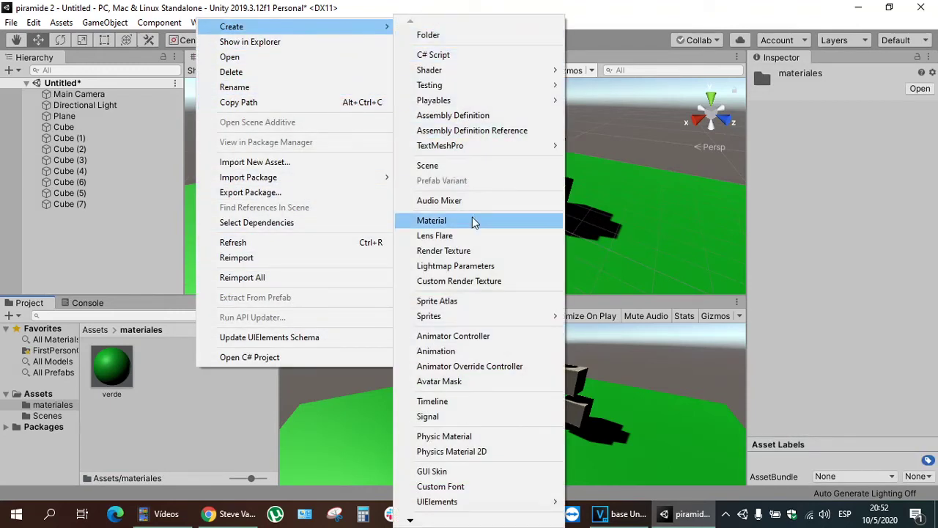
left_click(472, 220)
type("ojo")
key("Return")
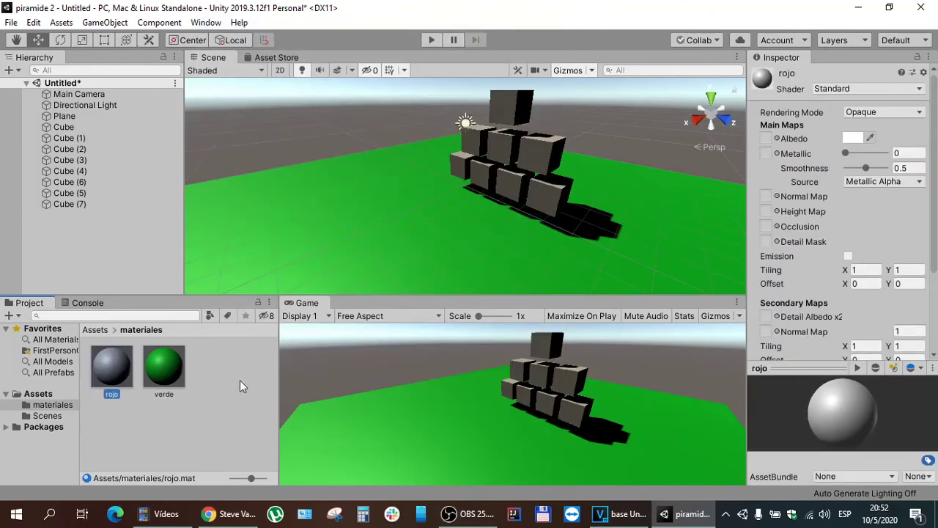
left_click(853, 138)
left_click(110, 103)
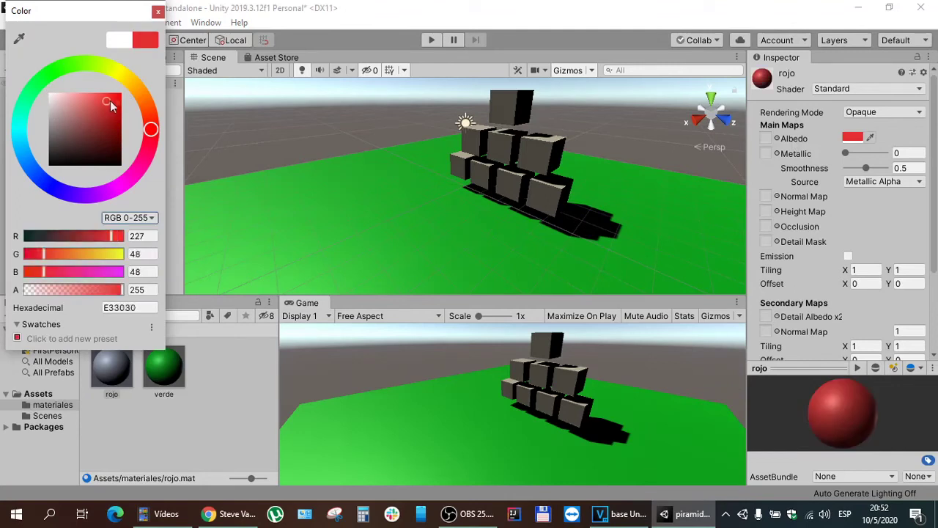
left_click_drag(110, 106, 123, 94)
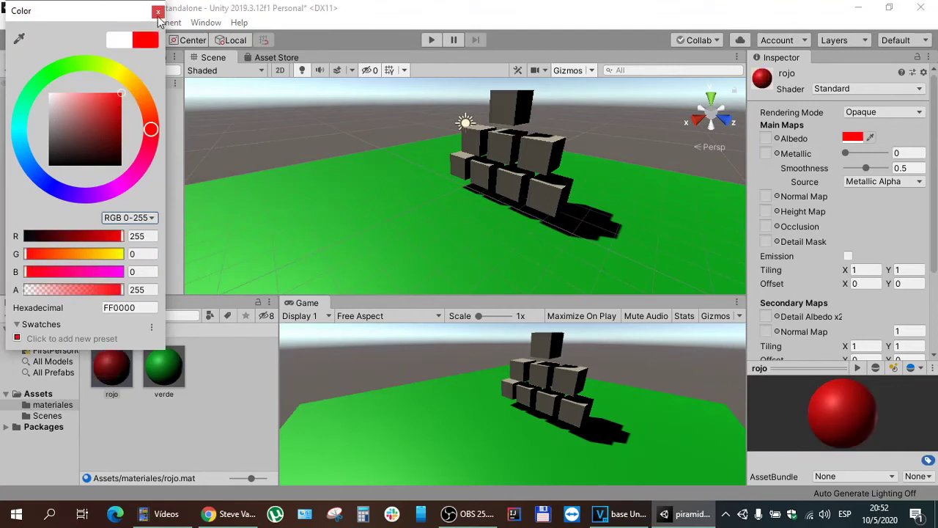
left_click(157, 12)
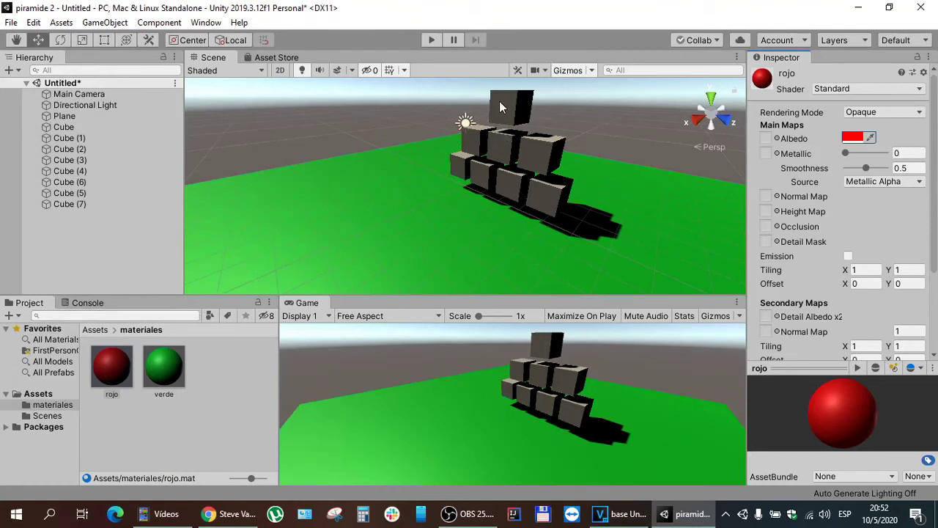
Assign rojo to the object named Cube, turning it red
left_click(67, 129)
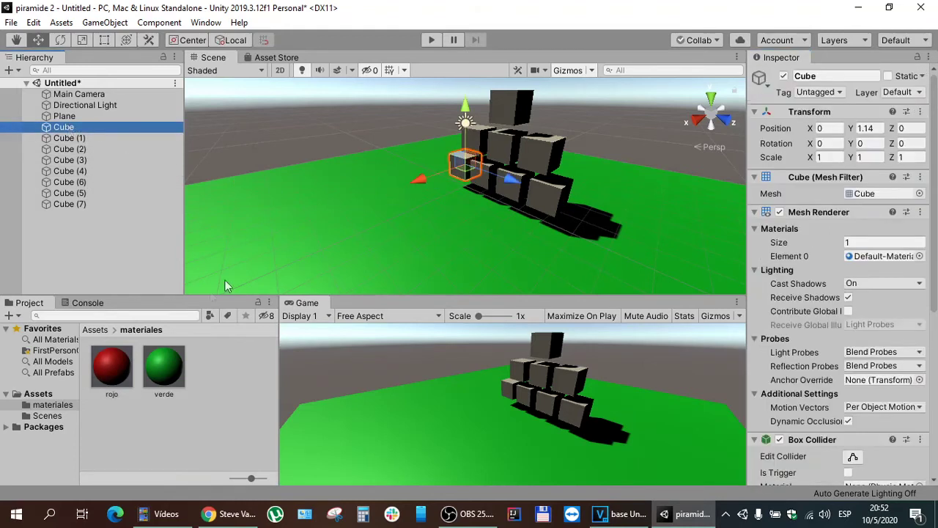
left_click_drag(111, 367, 95, 142)
left_click_drag(95, 142, 99, 160)
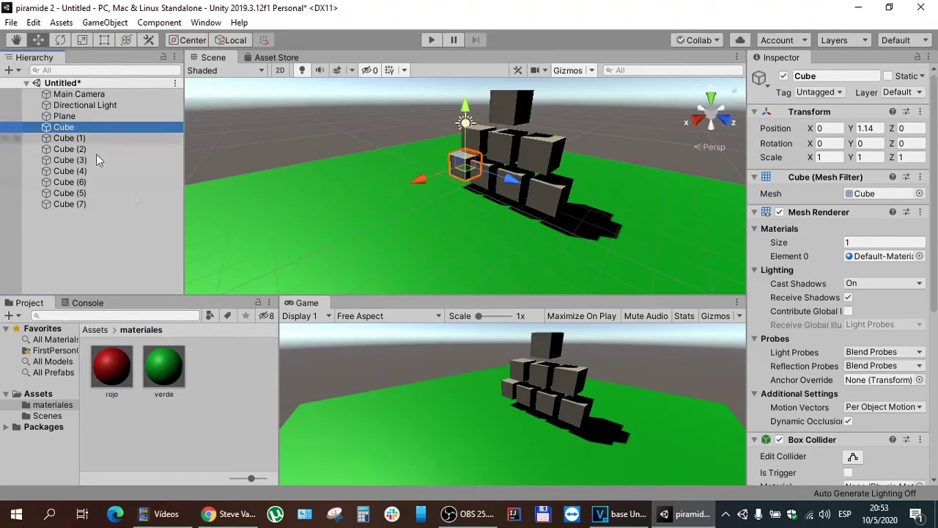
left_click(233, 414)
left_click(105, 372)
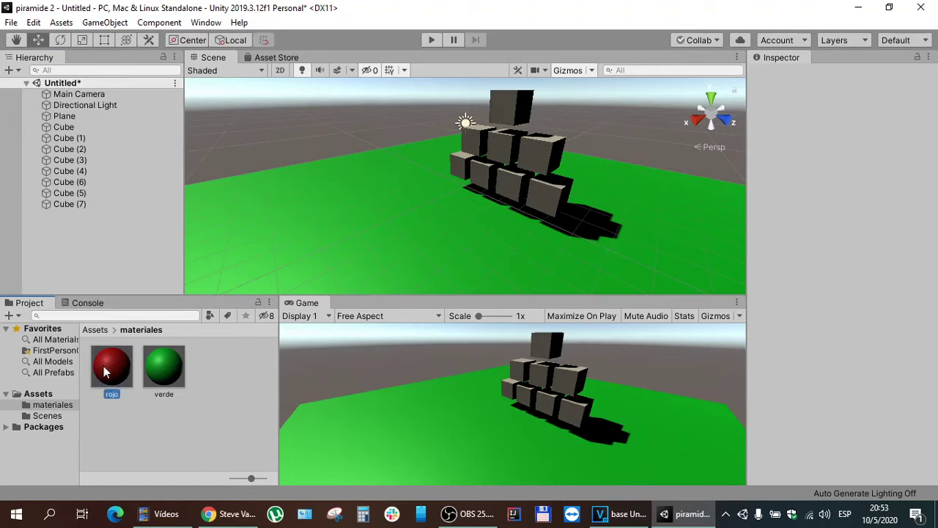
left_click_drag(105, 373, 66, 126)
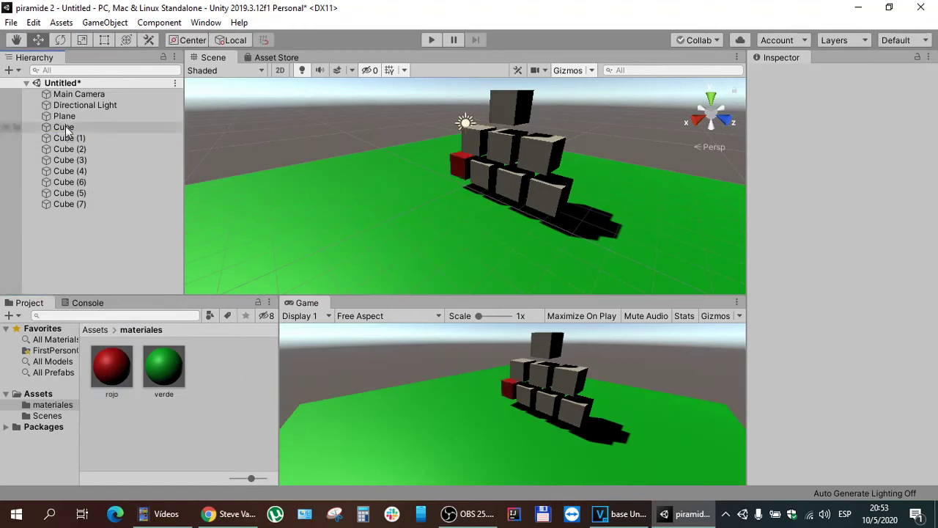
left_click(234, 370)
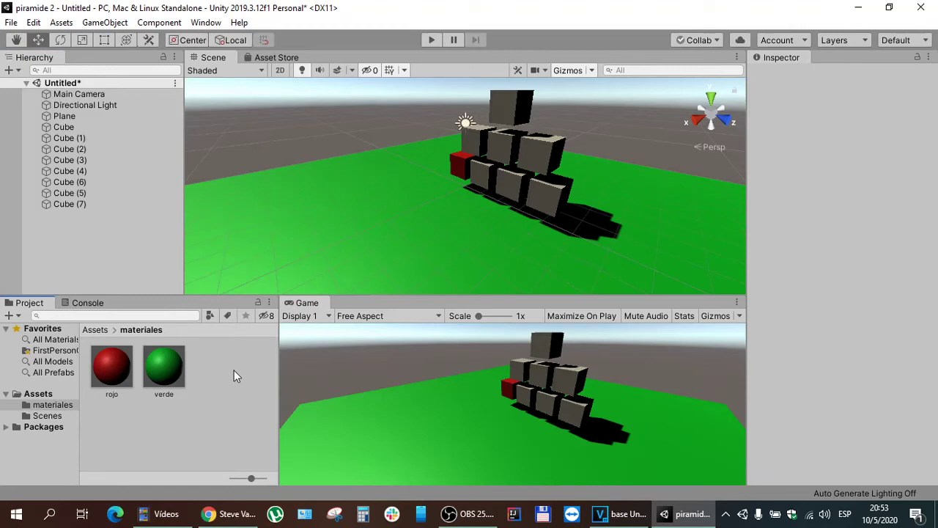
Create a material named amarillo with yellow Albedo FFFC0B
right_click(234, 371)
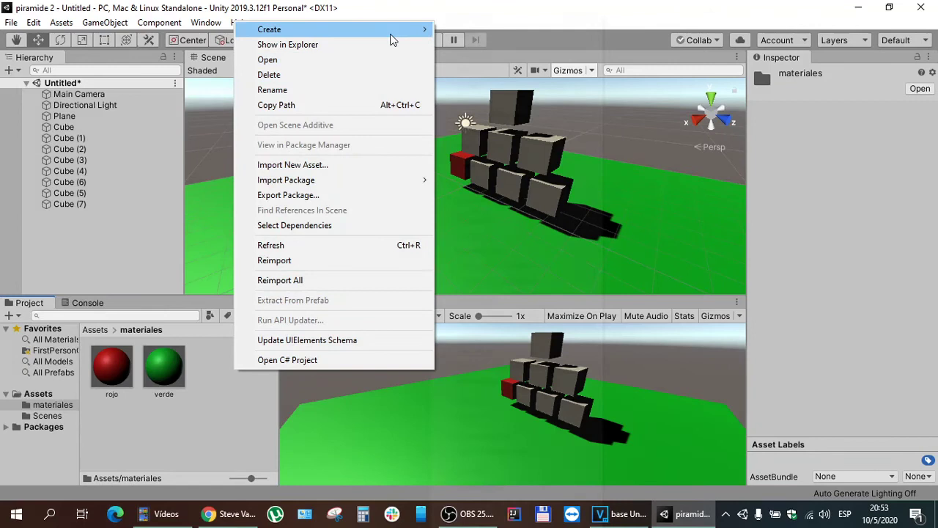
mouse_move(396, 29)
left_click(524, 220)
type("amarillo")
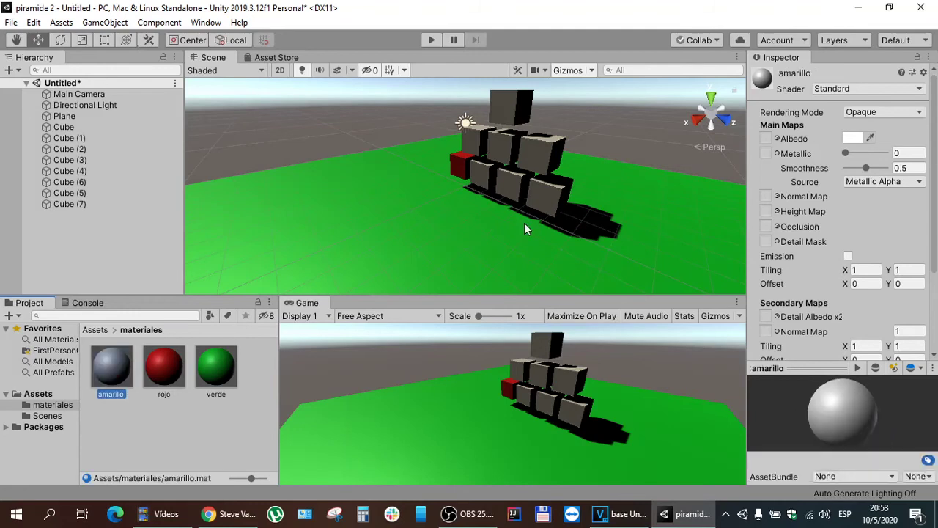
left_click(191, 422)
left_click(117, 382)
left_click(853, 138)
left_click_drag(136, 79, 119, 74)
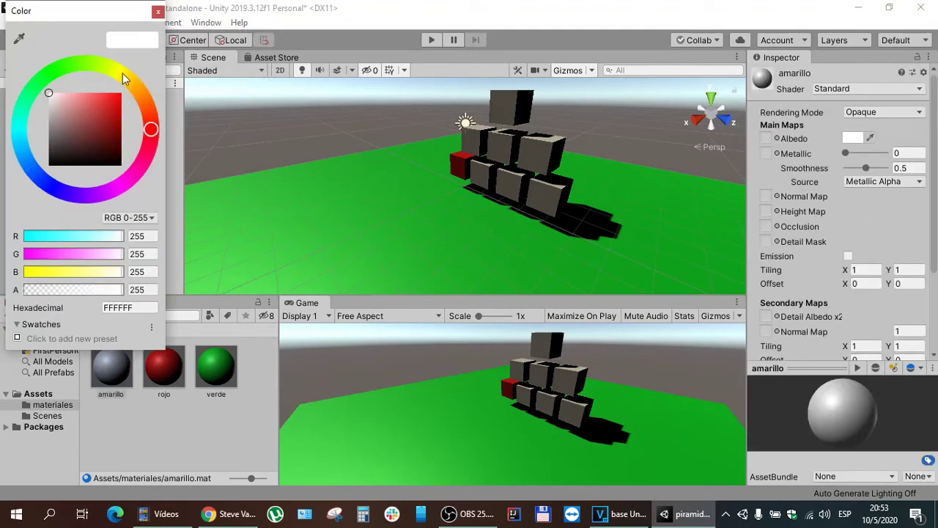
left_click(157, 11)
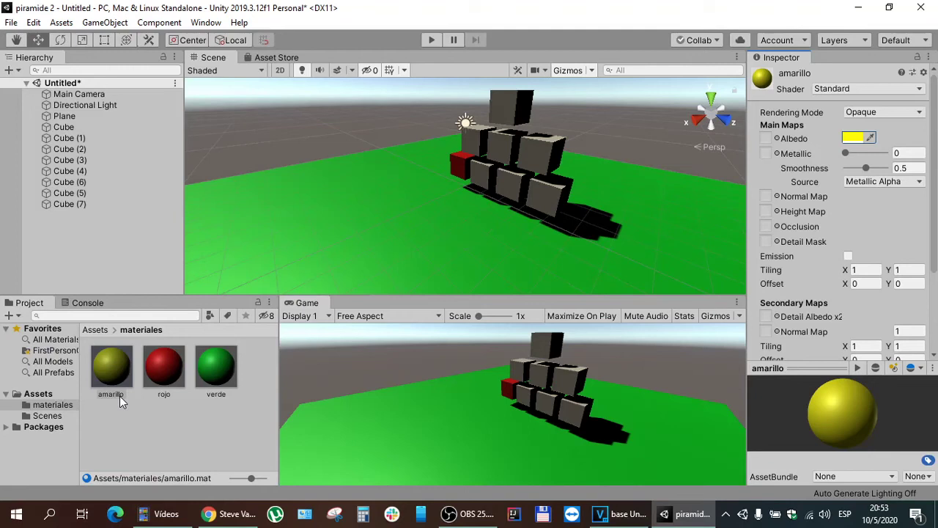
Apply amarillo to two pyramid cubes, including the upper-left one, in the Scene view
left_click_drag(119, 396, 539, 155)
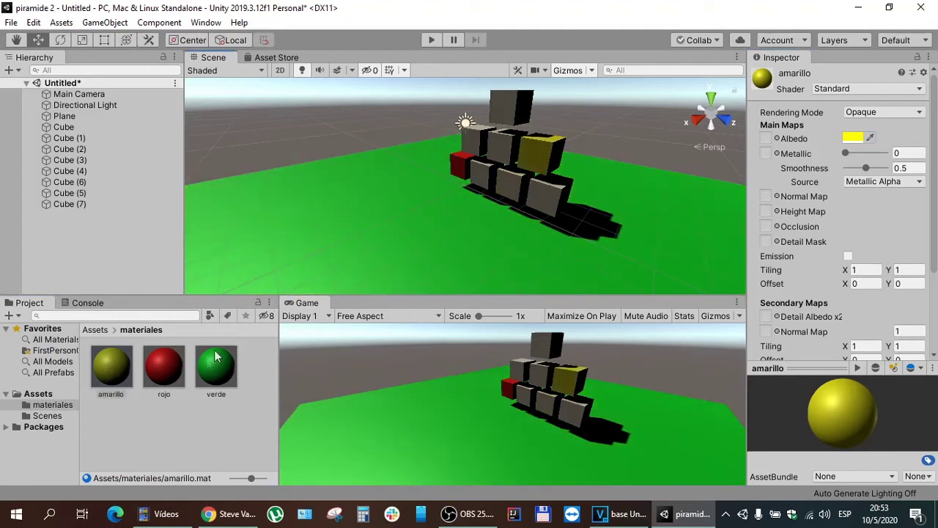
left_click_drag(121, 366, 474, 143)
left_click(112, 432)
Create a new material named azul in the materiales folder
right_click(112, 432)
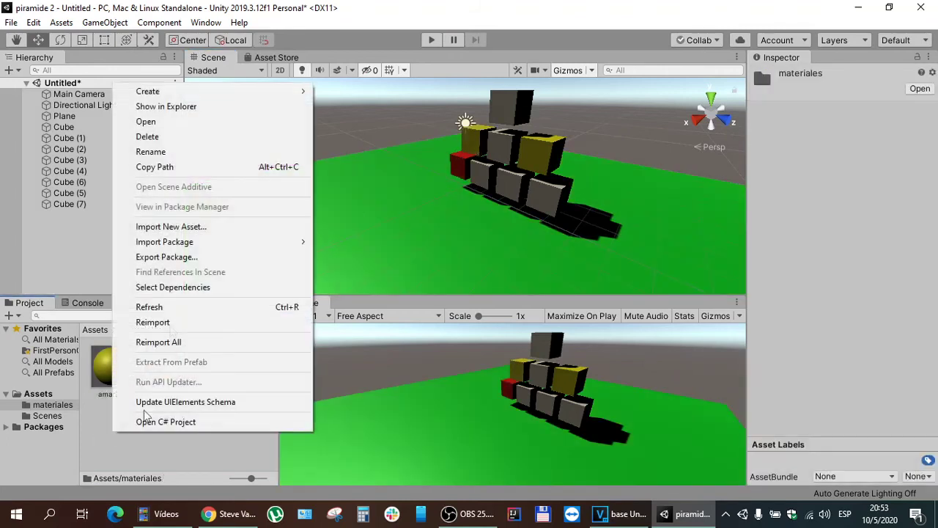
mouse_move(234, 95)
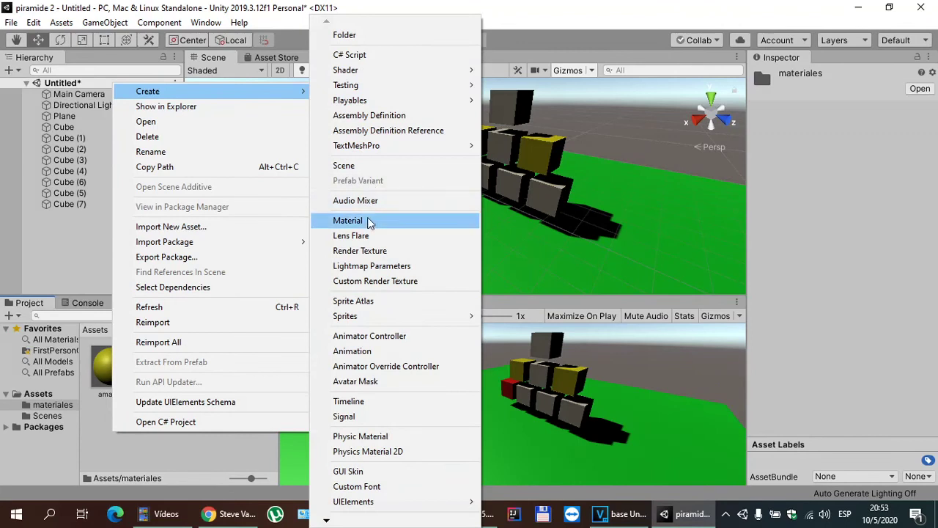
left_click(369, 220)
type("azul")
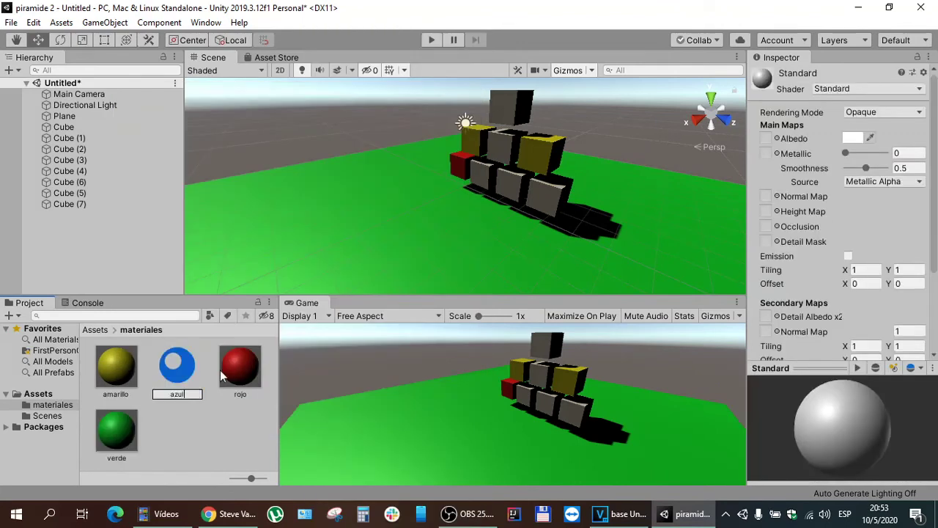
key("Return")
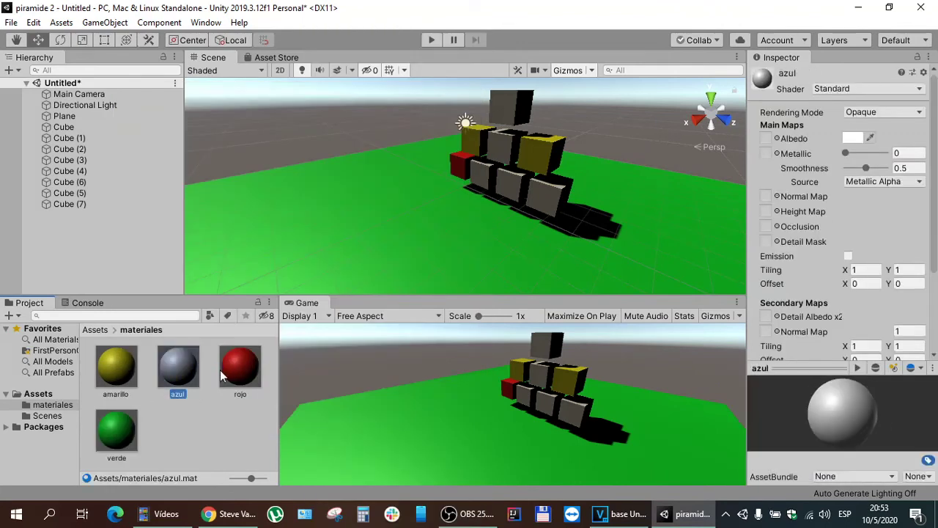
Set azul's albedo to blue 0013FF and apply it to a pyramid cube
left_click(855, 141)
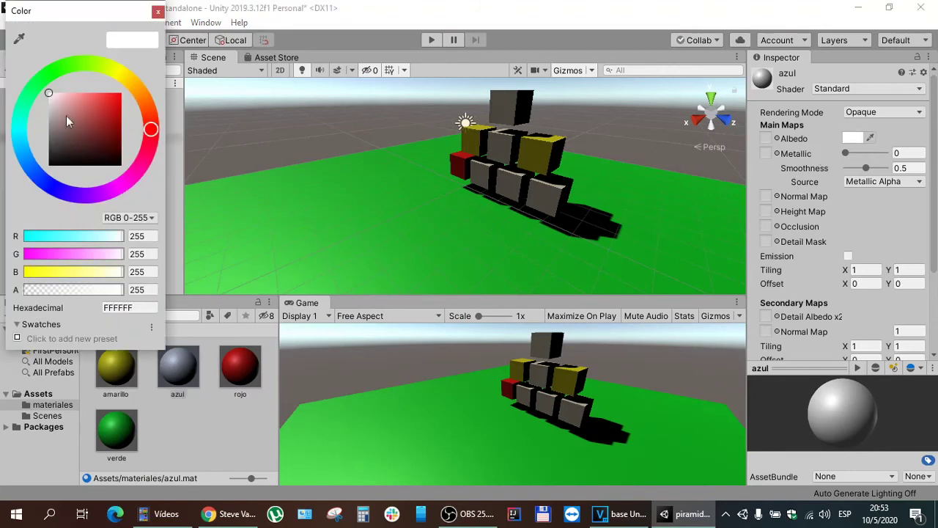
left_click(48, 185)
left_click(113, 118)
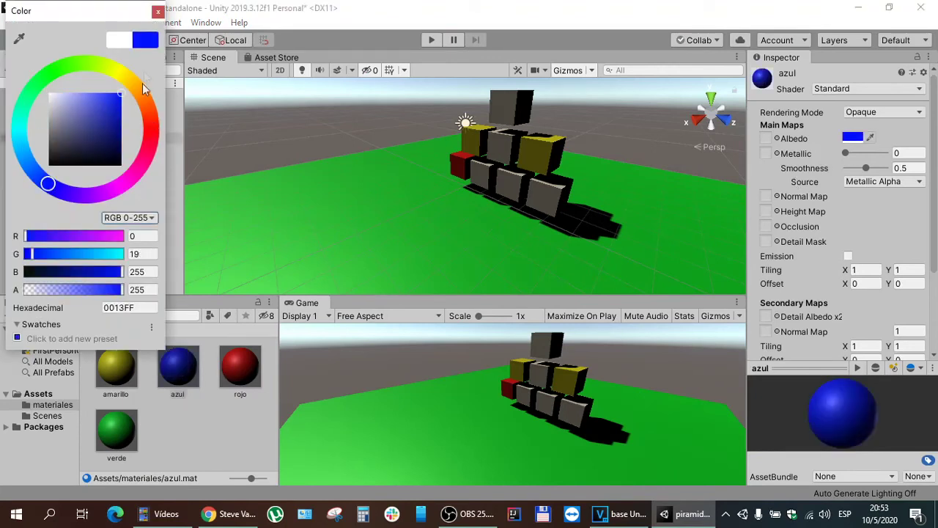
left_click(157, 12)
left_click_drag(178, 367, 497, 151)
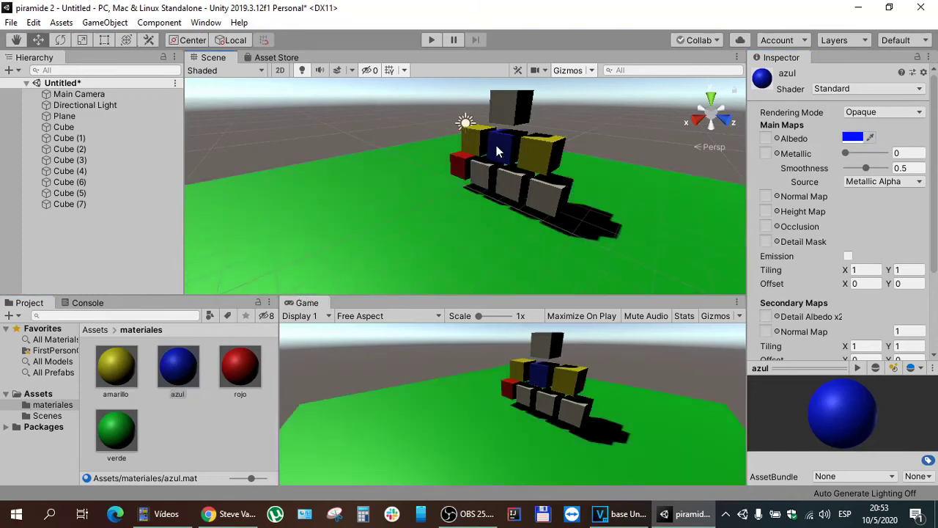
Create a new material named naranja in the materiales folder
right_click(186, 432)
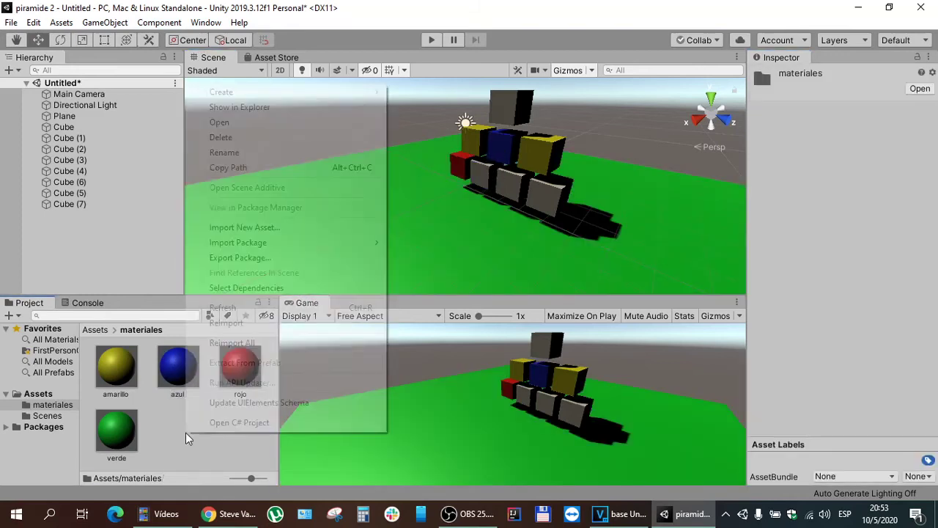
mouse_move(358, 98)
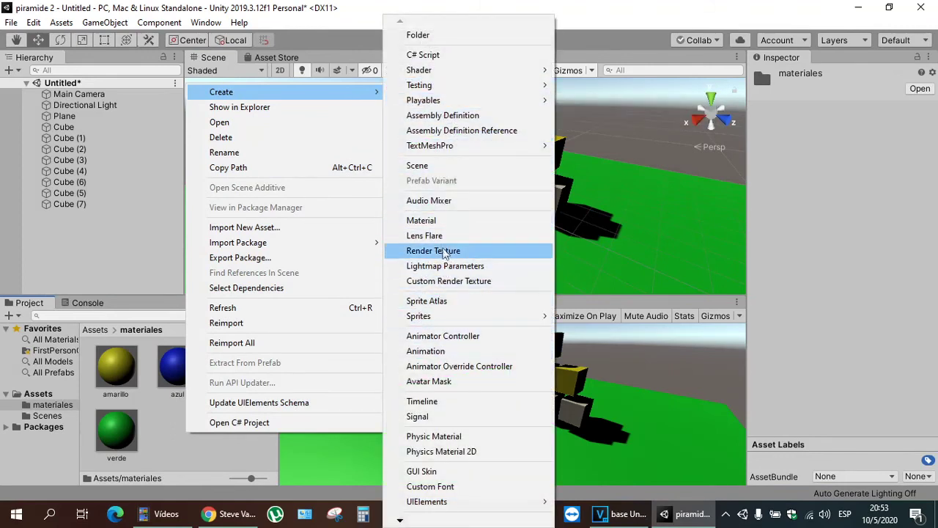
left_click(440, 221)
type("naranja")
key("Return")
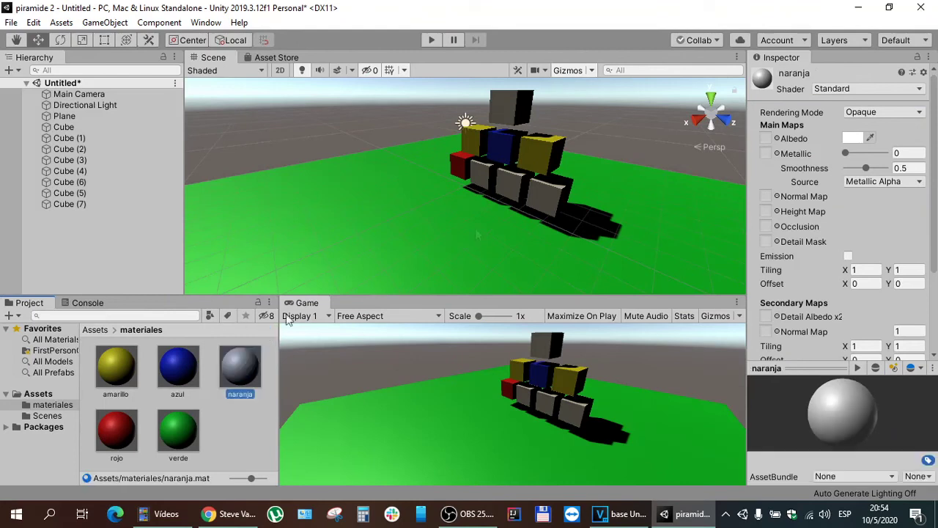
Set naranja's albedo colour to bright orange FF5F00
left_click(853, 138)
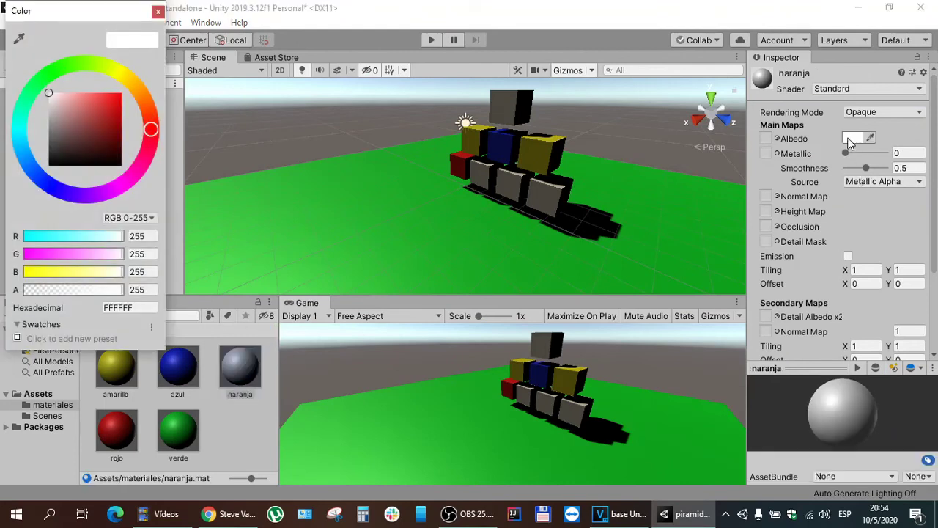
left_click(144, 102)
left_click_drag(113, 106, 122, 92)
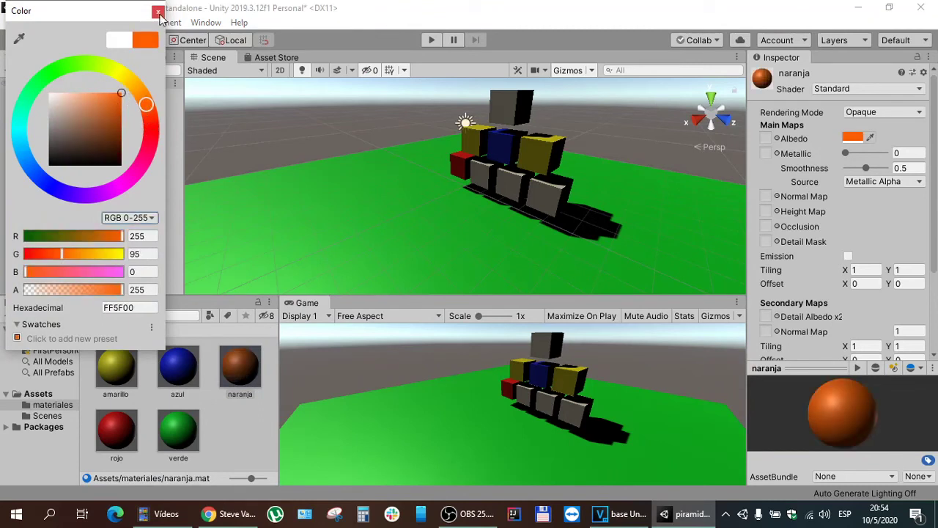
left_click(158, 13)
Paint the remaining grey pyramid cubes with naranja, rojo and verde materials
left_click_drag(235, 367, 478, 182)
left_click_drag(239, 366, 448, 175)
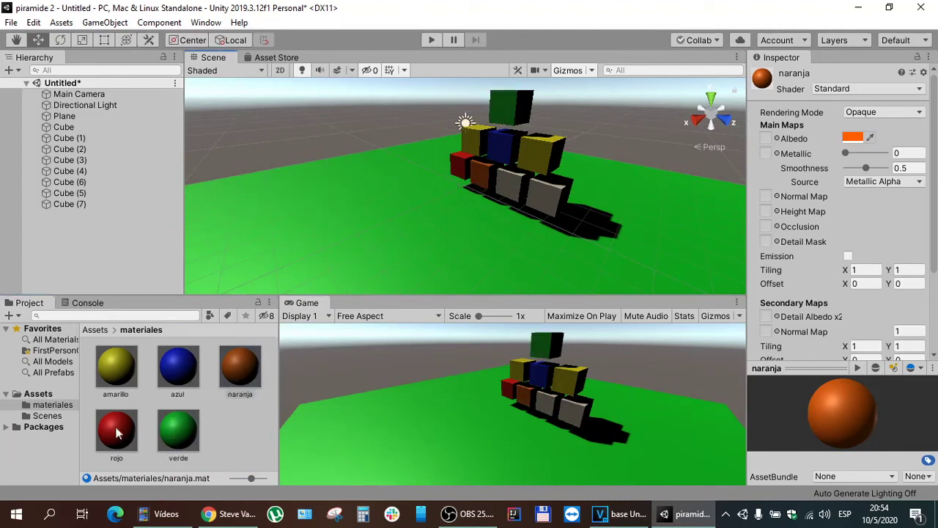
left_click_drag(116, 433, 511, 200)
mouse_move(115, 366)
left_mouse_down()
mouse_move(503, 253)
mouse_move(245, 374)
left_mouse_up()
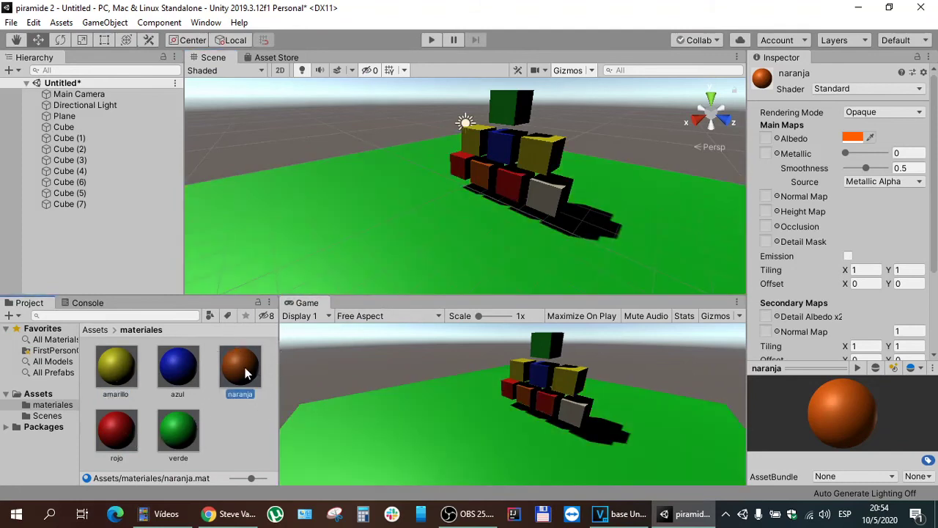
left_click_drag(178, 428, 543, 197)
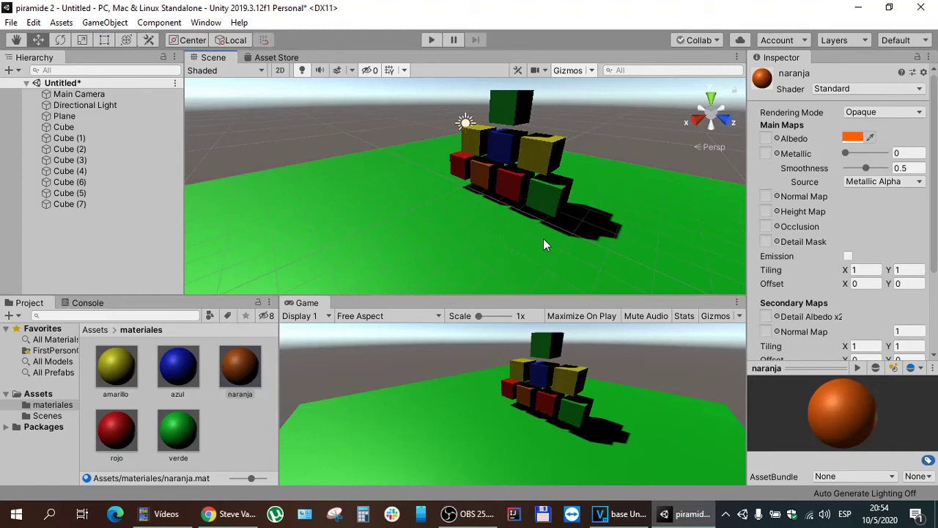
Run Play mode to watch the coloured pyramid fall onto the green plane
left_click(433, 41)
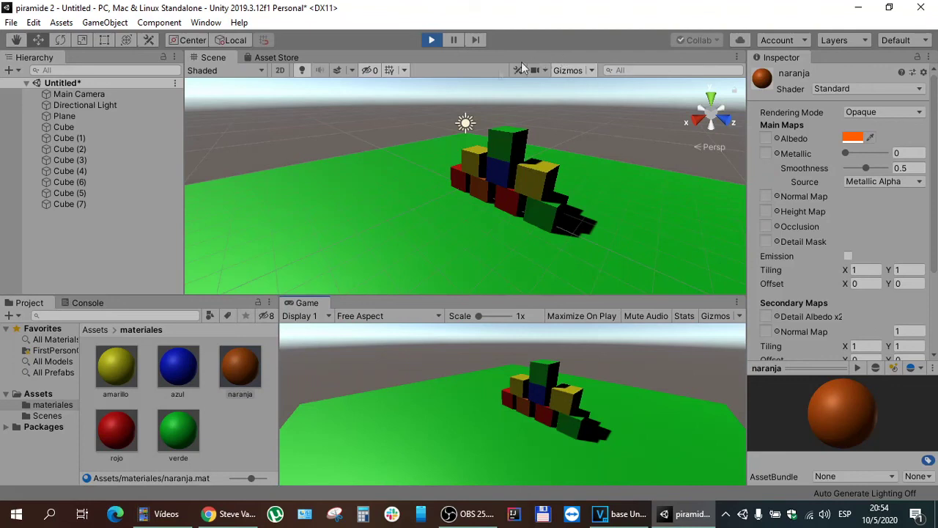
Stop Play and nudge the top cube, Cube (6), and Cube (5) to X -0.35 out of line
left_click(433, 40)
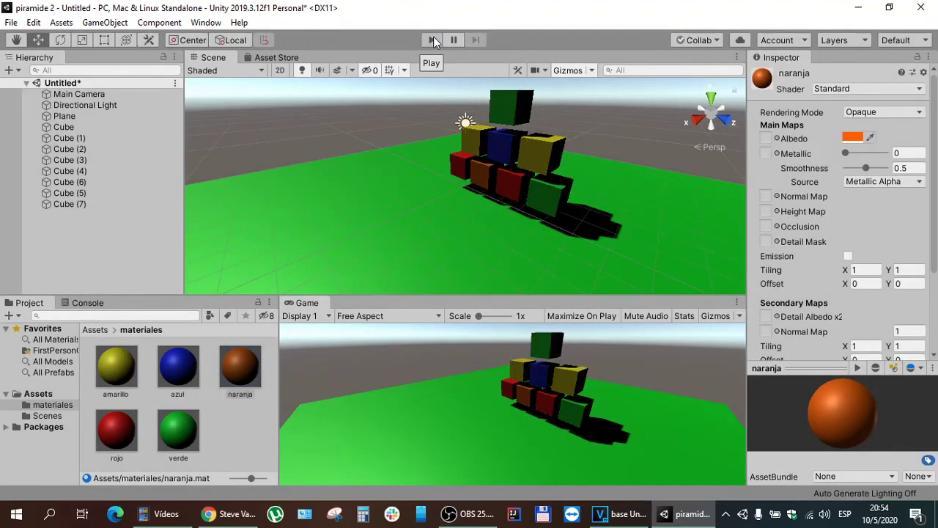
left_click(522, 111)
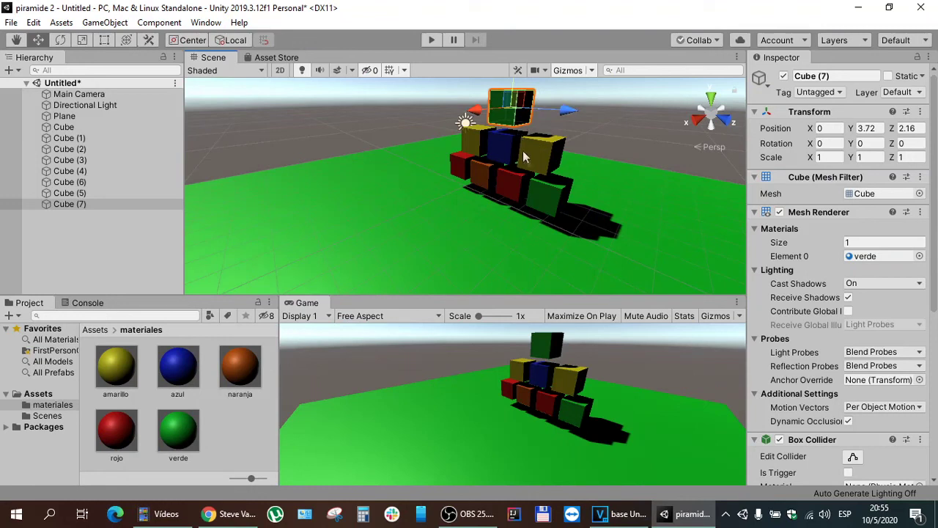
left_click_drag(593, 163, 433, 169, "alt")
left_click_drag(418, 118, 434, 116)
left_click(467, 166)
left_click_drag(438, 180, 419, 166)
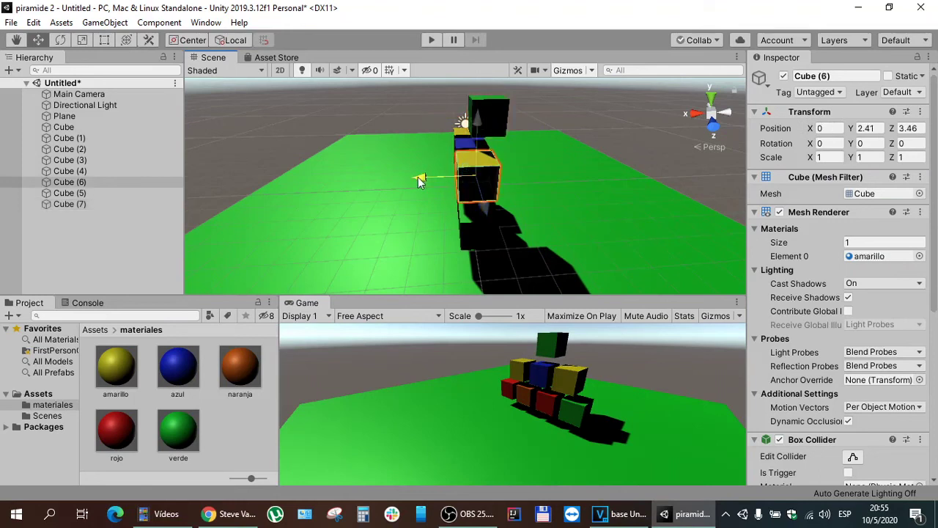
left_click(489, 155)
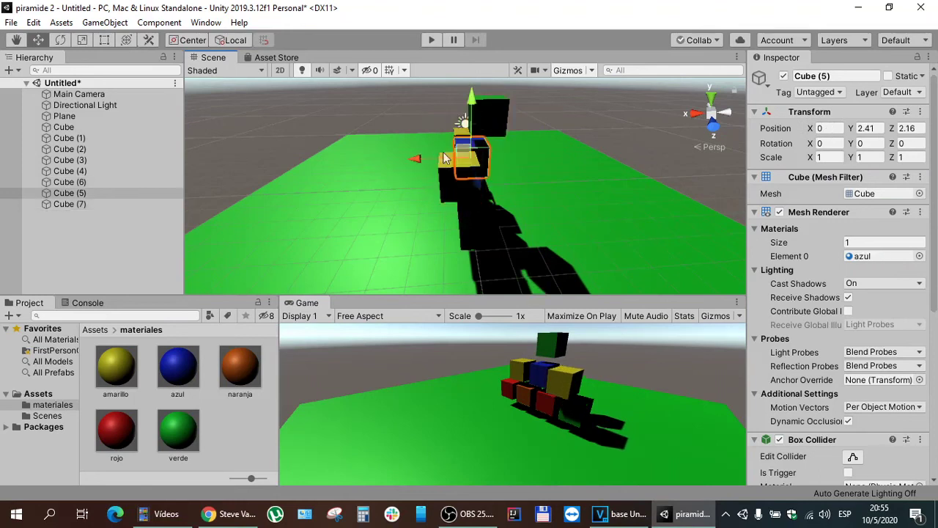
left_click_drag(418, 159, 429, 159)
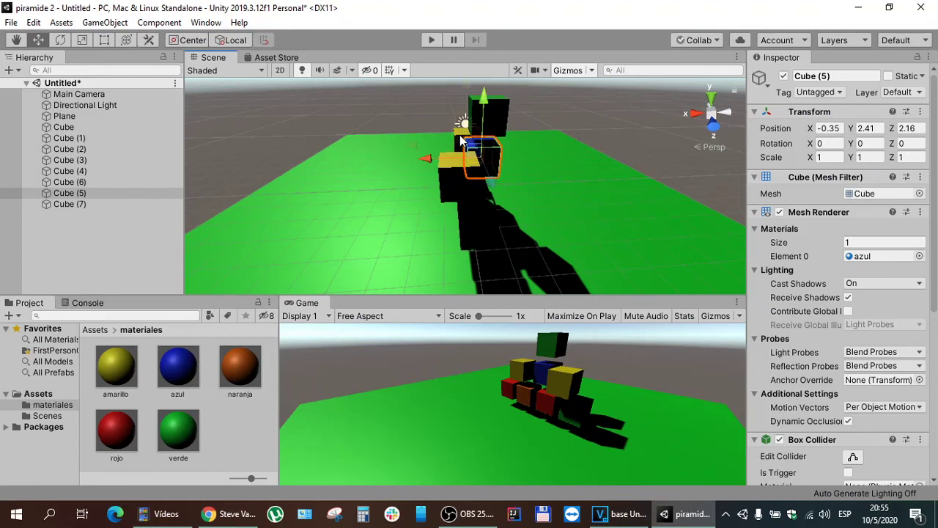
Offset Cube (4) to X 0.42, Cube (3) along Z and Cube (2), then run Play mode
left_click(459, 143)
mouse_move(414, 149)
left_mouse_down()
mouse_move(404, 144)
mouse_move(505, 168)
mouse_move(547, 205)
left_mouse_up()
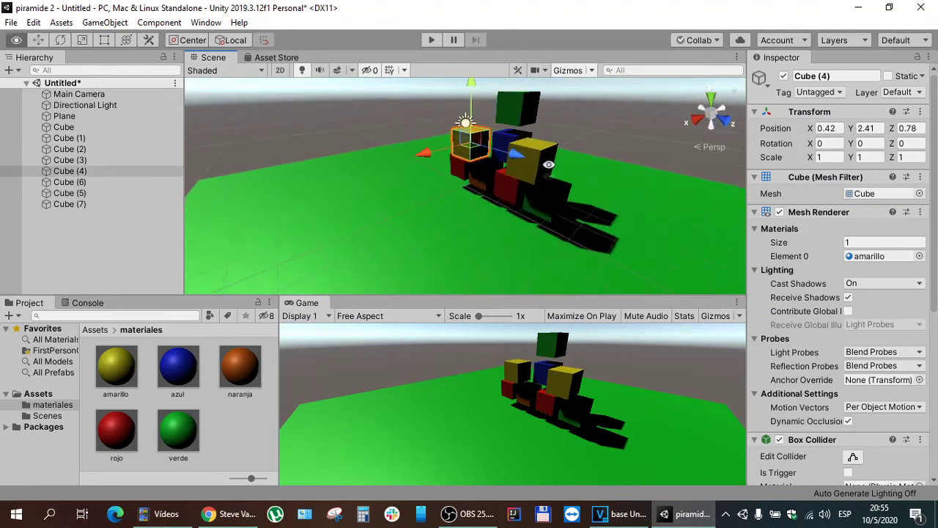
left_click(548, 205)
left_click_drag(606, 221, 622, 236)
left_click(498, 199)
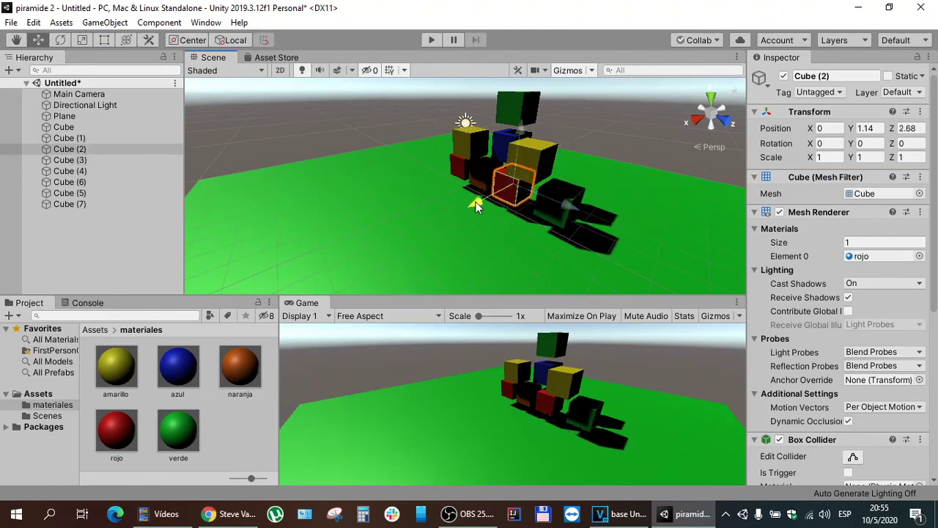
left_click_drag(476, 202, 447, 196)
left_click(473, 172)
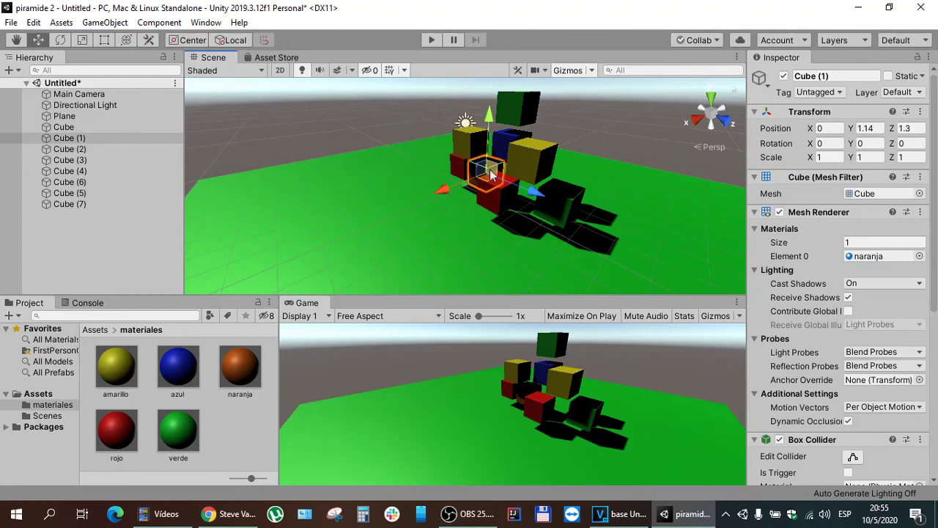
left_click(455, 173)
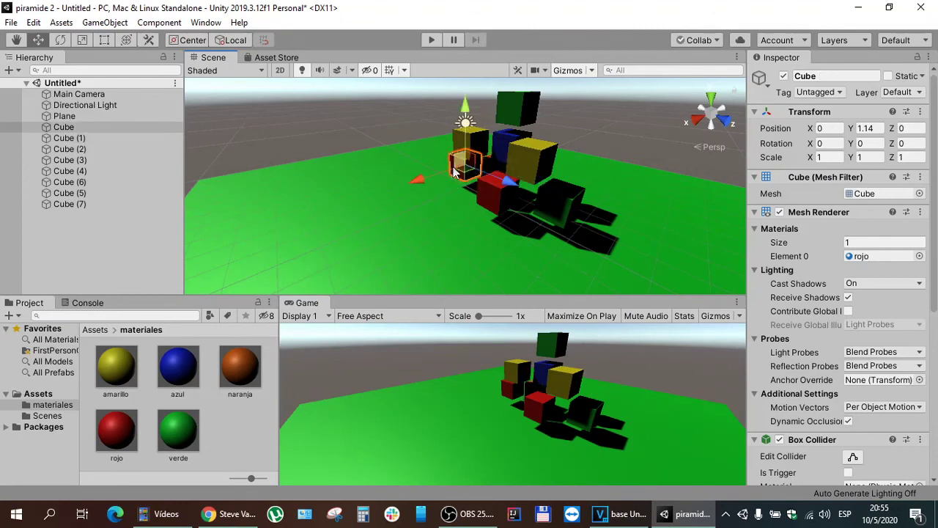
left_click(431, 40)
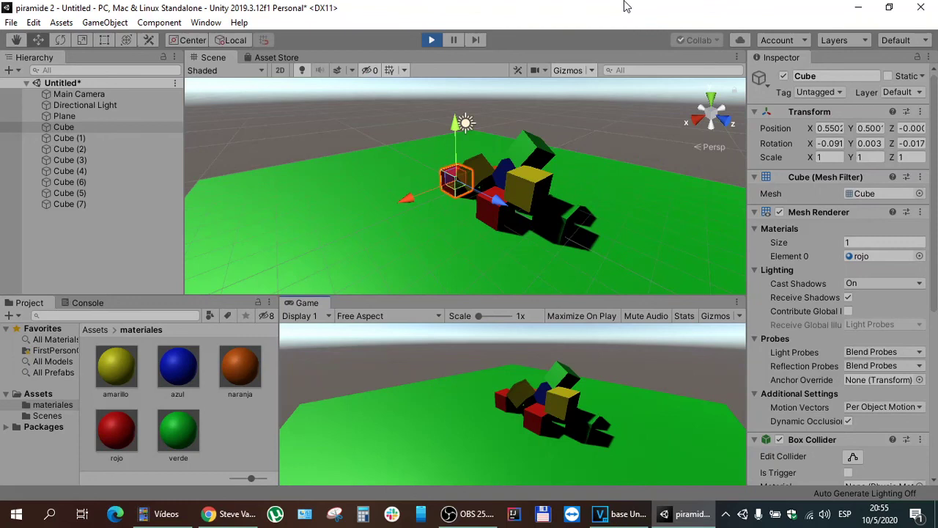
Stop Play and set the Rigidbody mass of Cube (7) and Cube (6) to 10
left_click(434, 40)
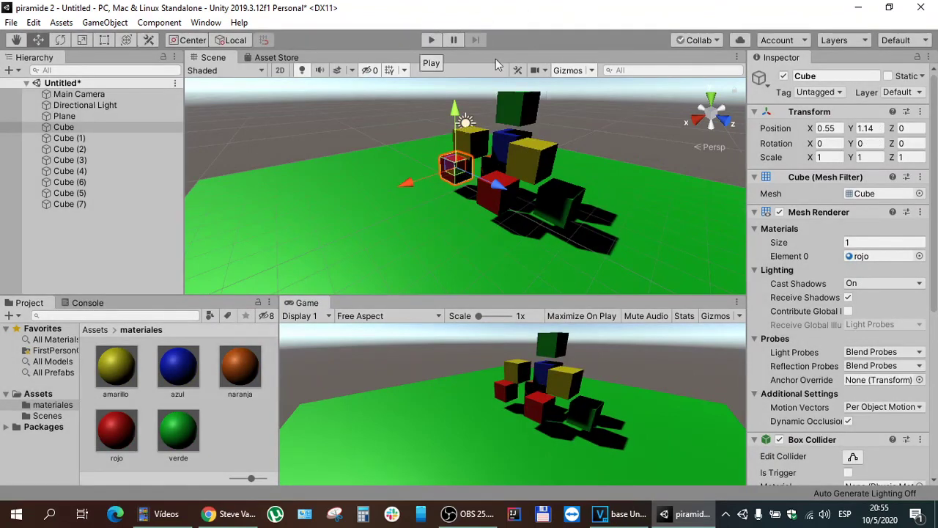
scroll(898, 333, "down", 2)
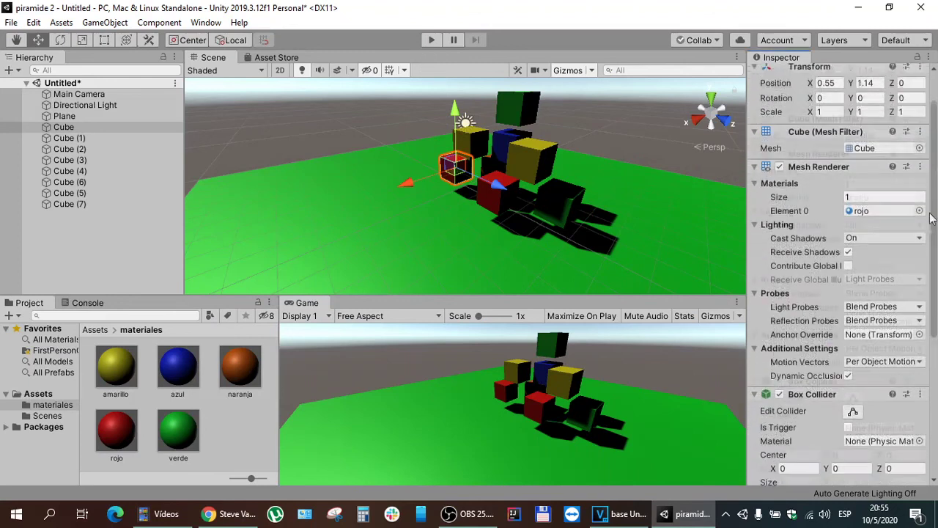
scroll(898, 333, "down", 3)
scroll(898, 334, "down", 3)
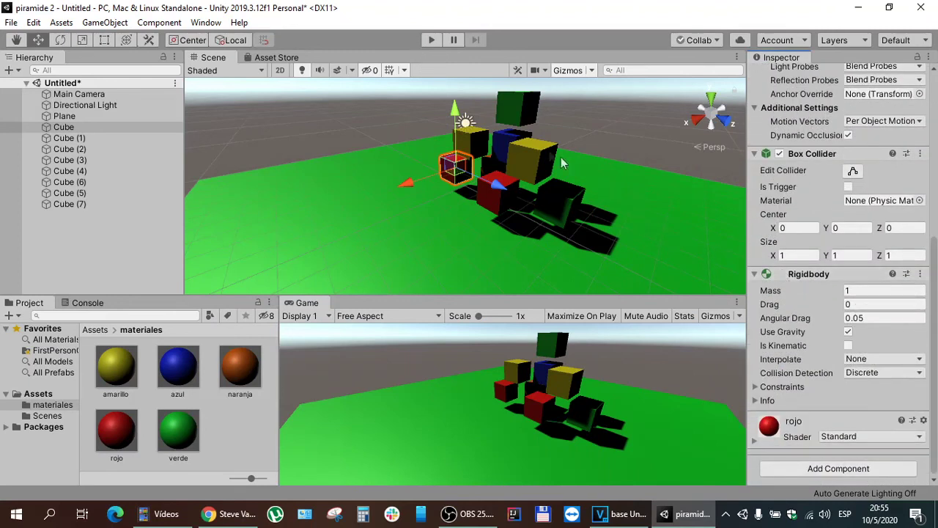
left_click(525, 108)
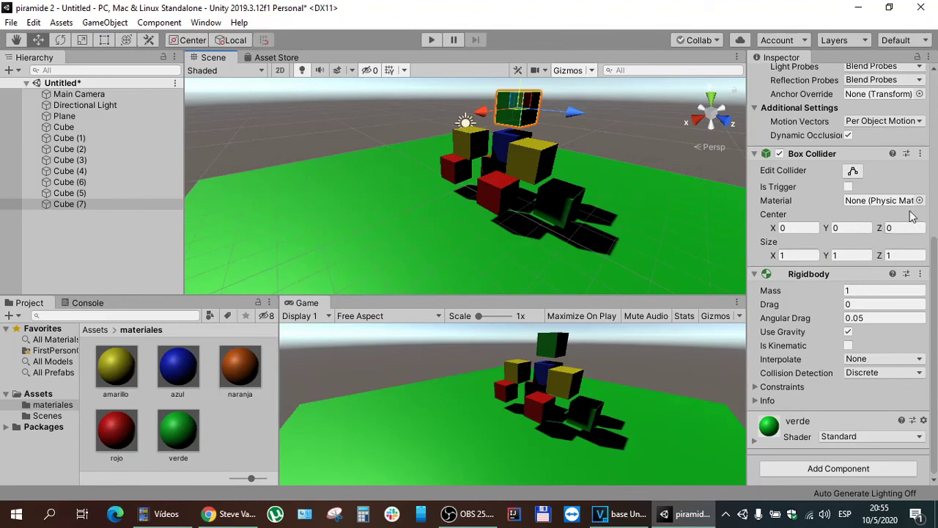
left_click(935, 245)
mouse_move(936, 290)
left_mouse_down()
mouse_move(936, 217)
mouse_move(936, 298)
left_mouse_up()
left_click(863, 290)
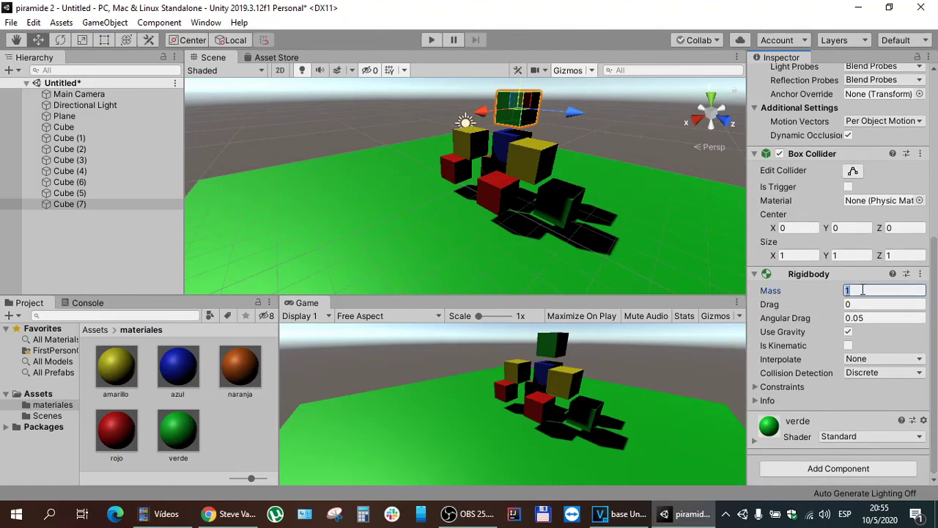
type("10")
left_click(543, 161)
left_click(865, 290)
type("10")
Set Cube (5) and Cube (4) mass to 10, then run Play mode
left_click(500, 144)
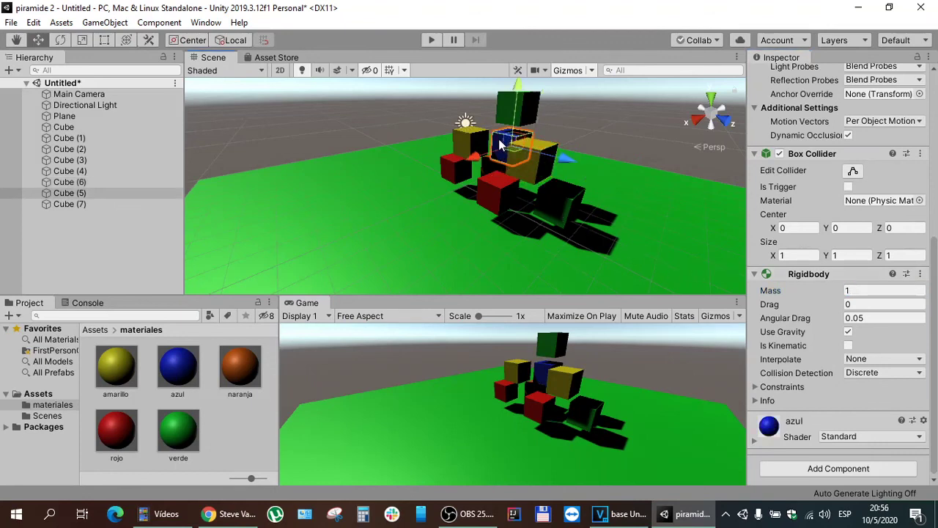
left_click(872, 290)
type("10")
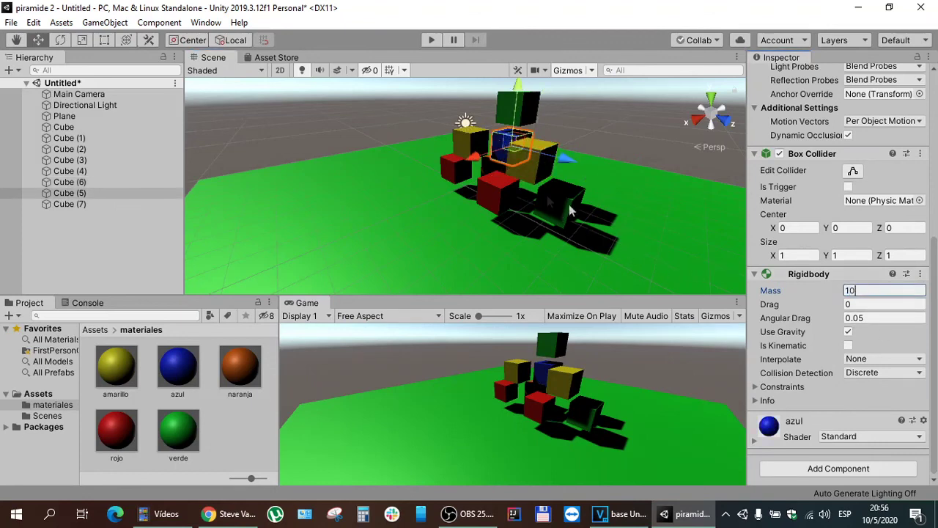
left_click(470, 139)
left_click(856, 290)
type("10")
left_click(432, 41)
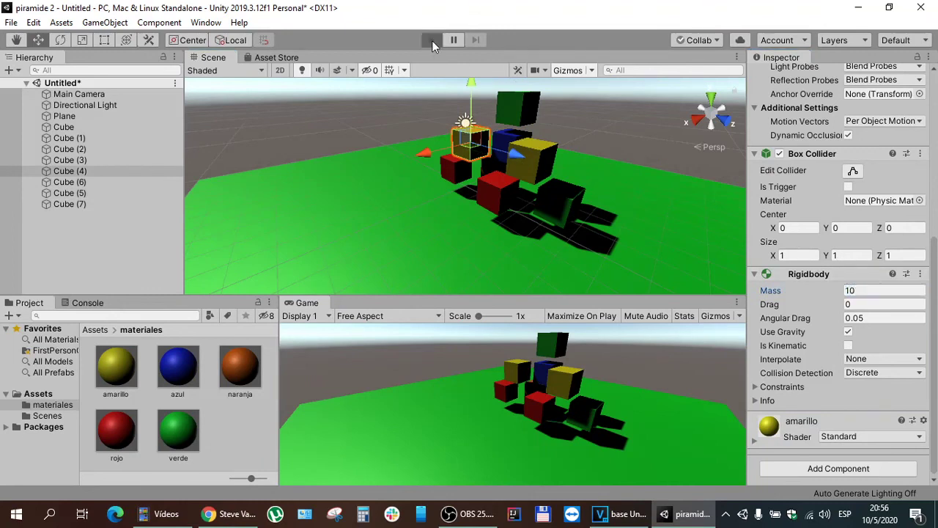